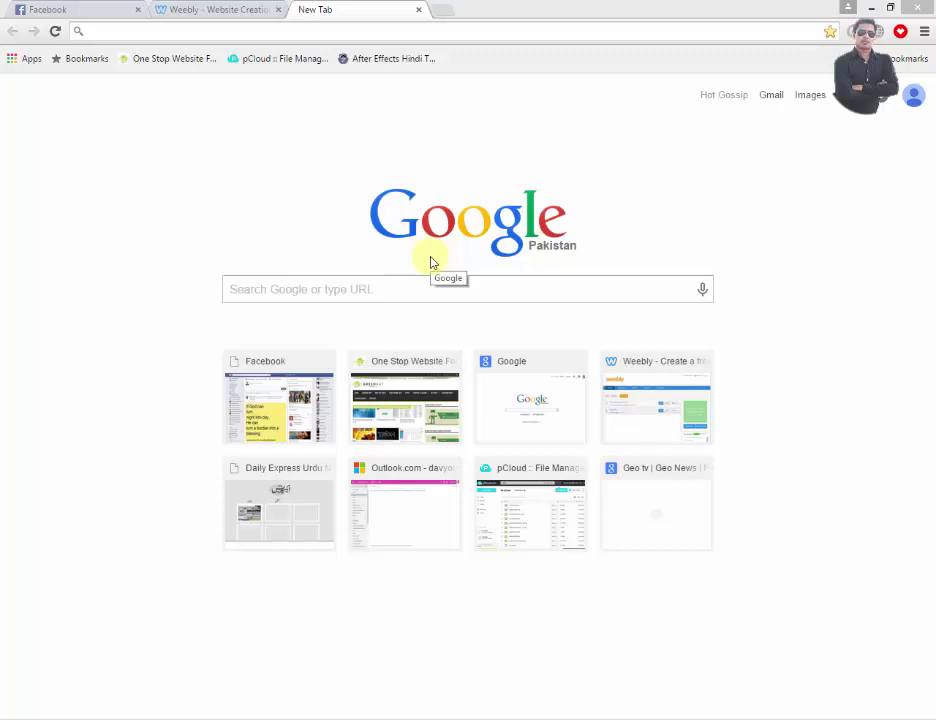
Step: Load weebly.com and open the Hot Gossip Town site in the editor
left_click(284, 33)
type("weebly.com")
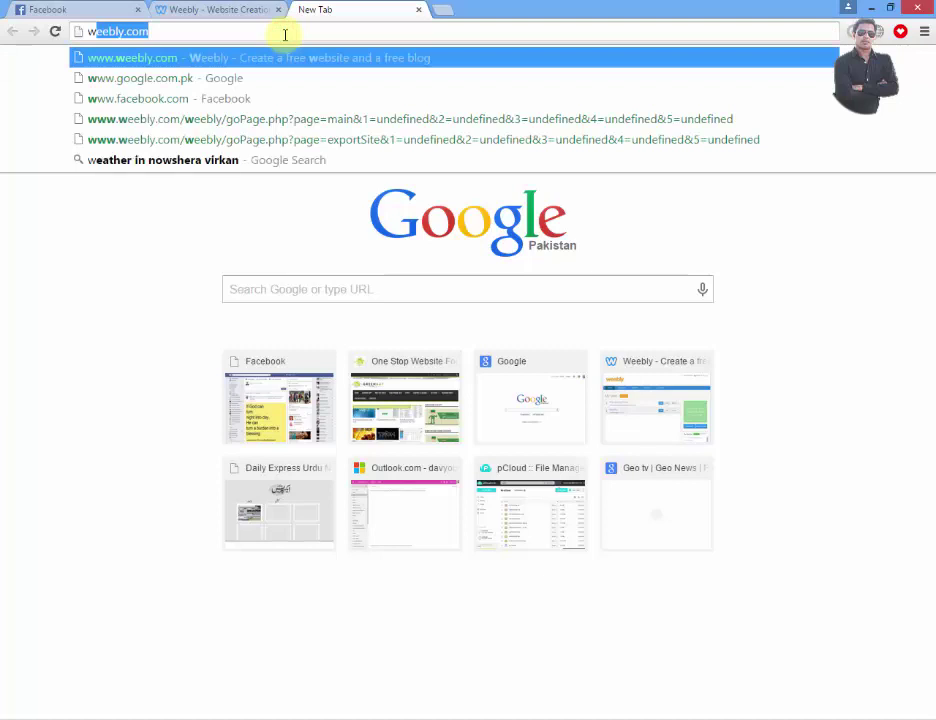
key("Return")
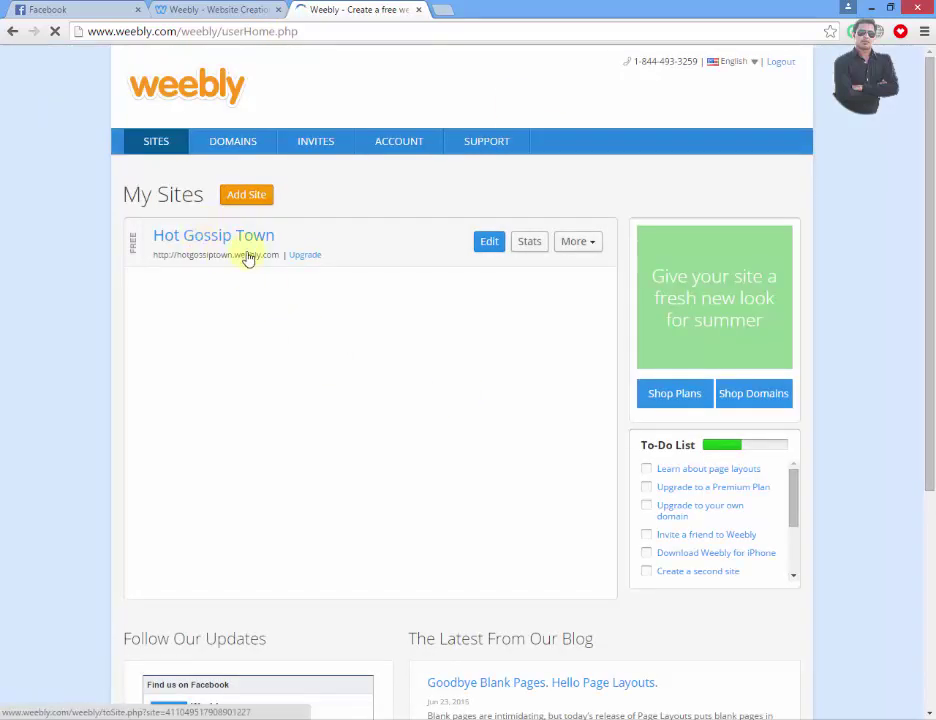
left_click(487, 245)
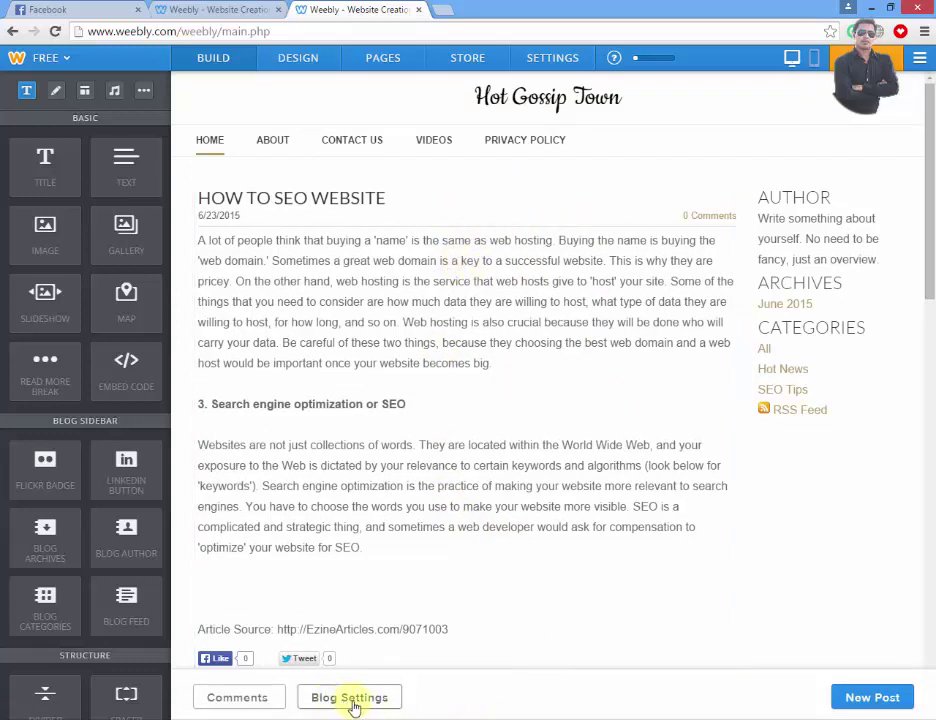
Step: Open the blog's settings and expand the Posts per page list
left_click(353, 707)
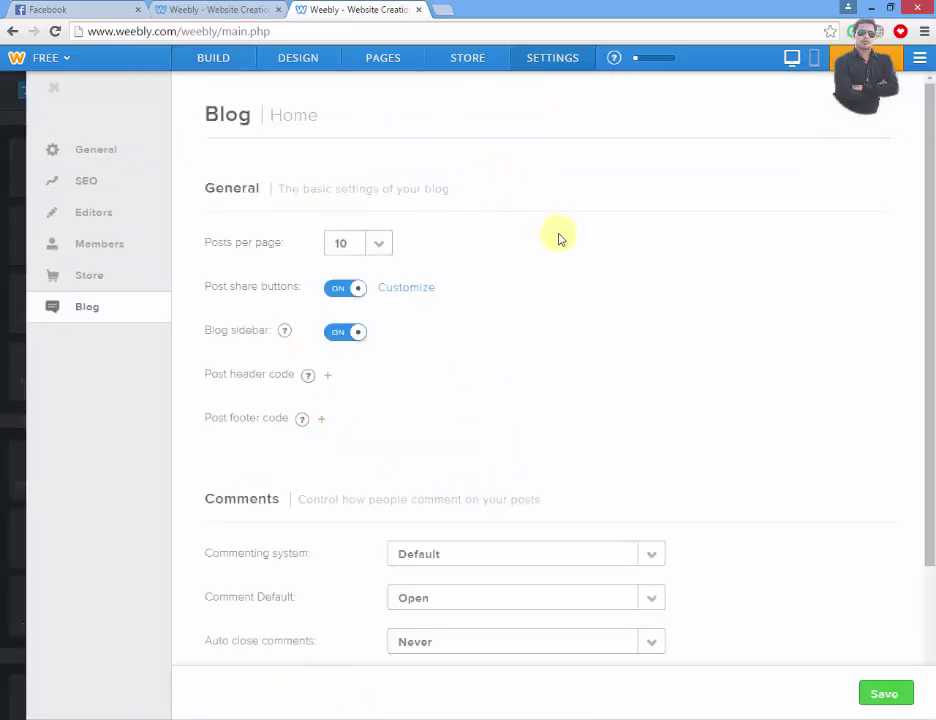
left_click(380, 247)
mouse_move(382, 334)
left_mouse_down()
mouse_move(389, 367)
mouse_move(391, 326)
left_mouse_up()
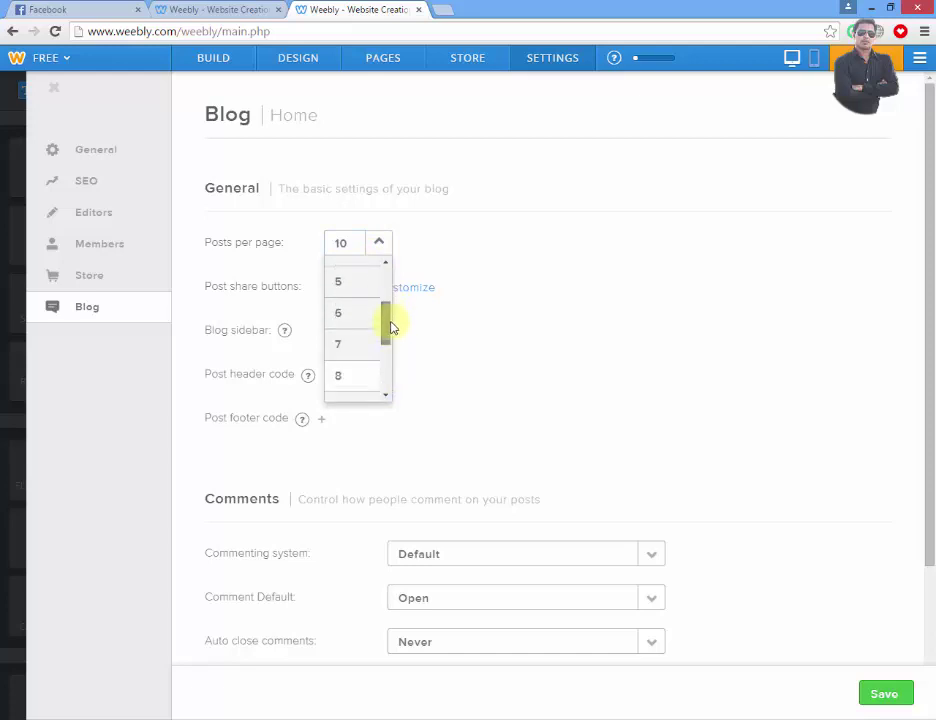
Step: Load the live hotgossiptown.weebly.com blog in a new tab and scroll through it
left_click(444, 9)
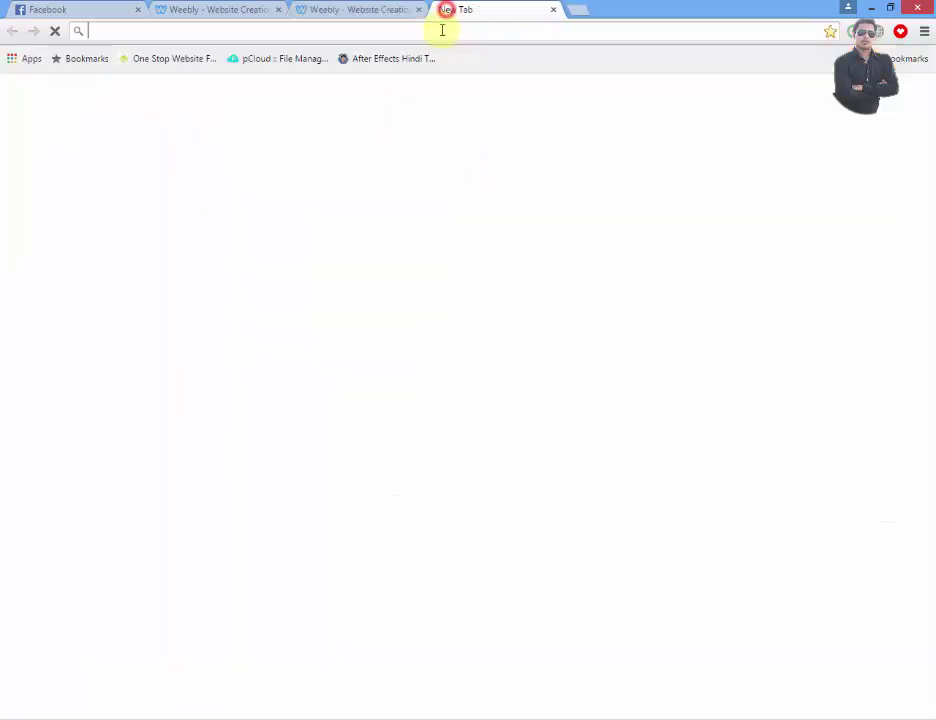
type("hotmail.com")
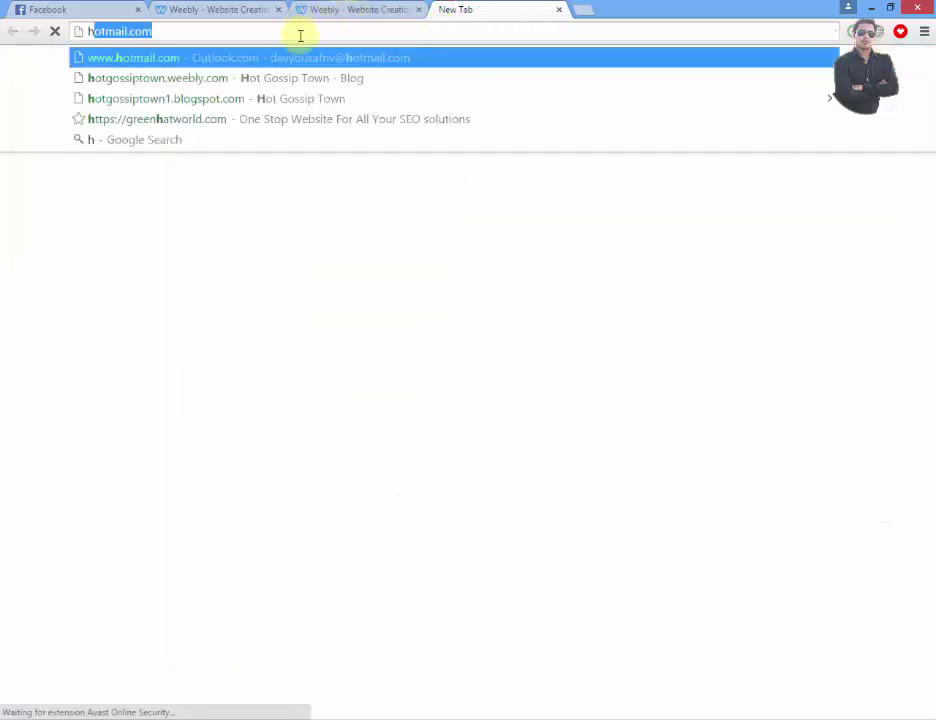
left_click(259, 79)
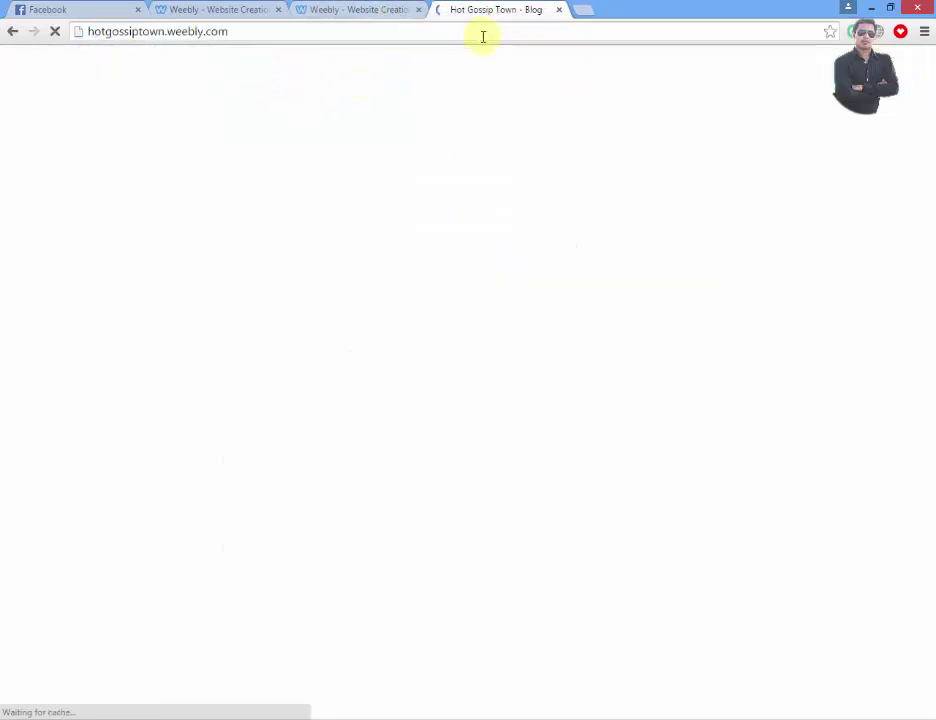
scroll(476, 288, "down", 3)
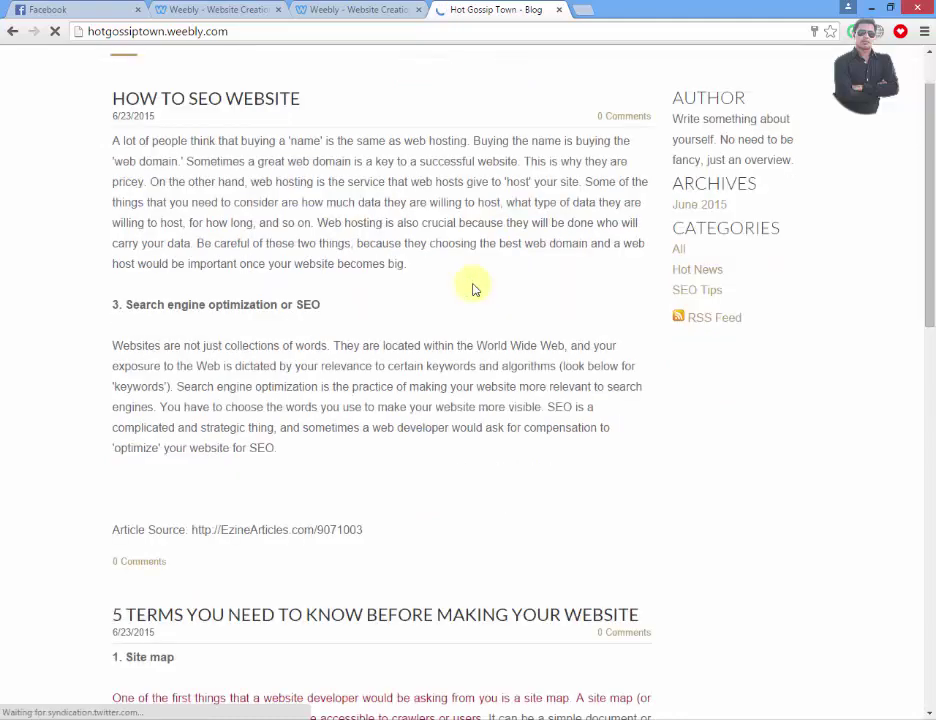
scroll(373, 245, "down", 5)
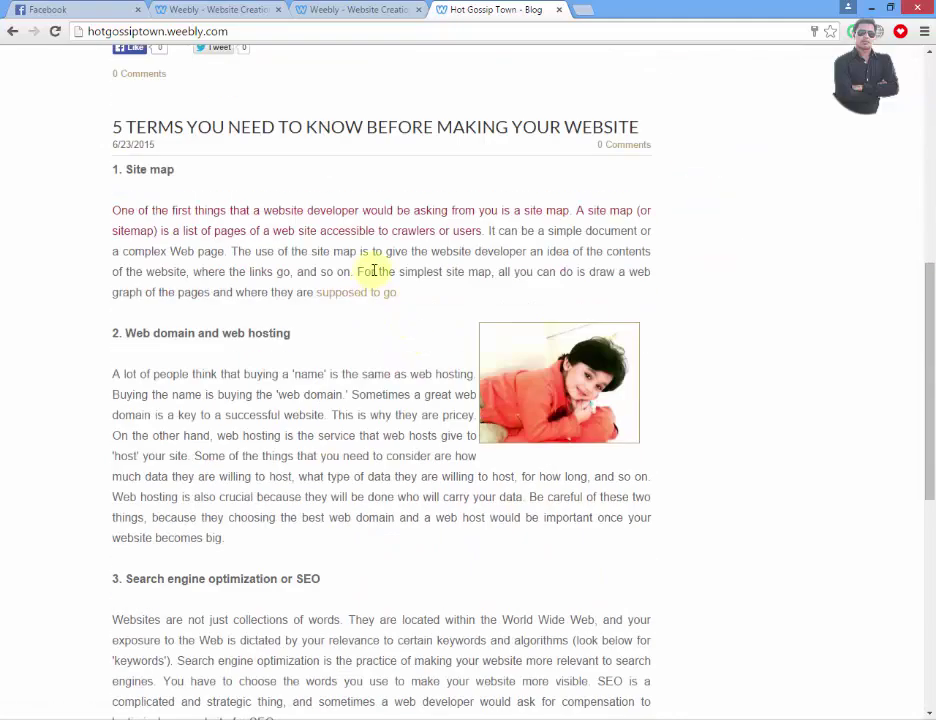
scroll(386, 309, "down", 1)
scroll(386, 309, "down", 3)
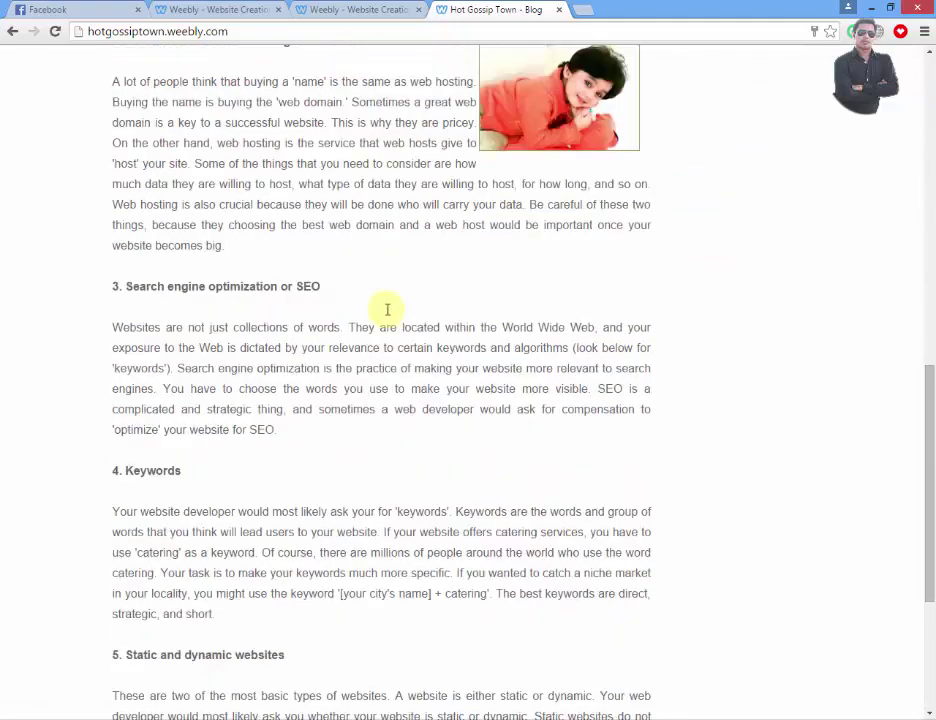
scroll(388, 314, "down", 4)
scroll(452, 397, "up", 5)
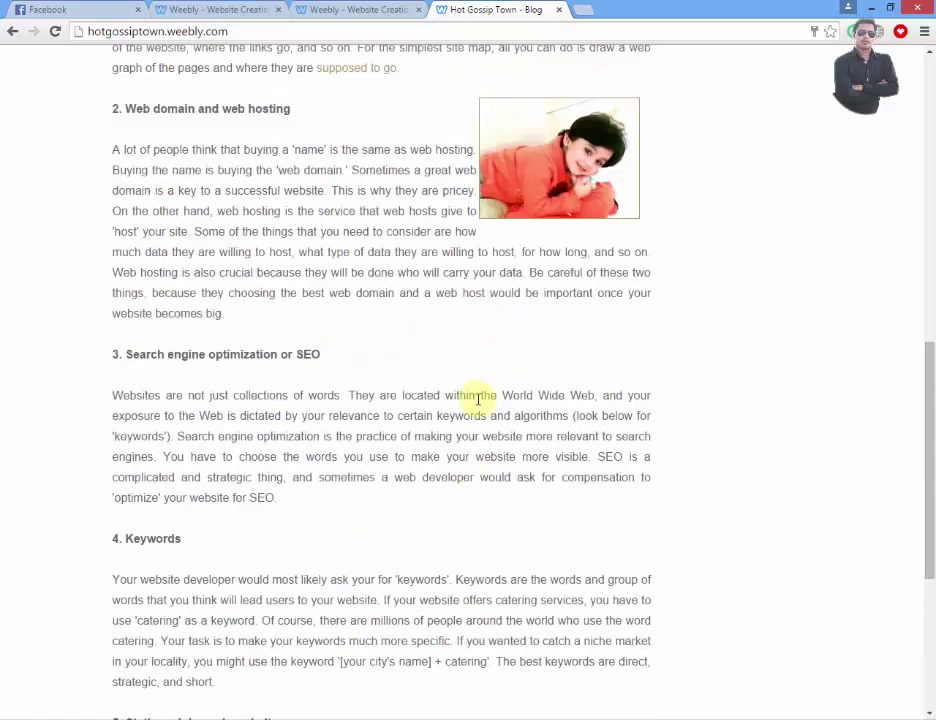
scroll(479, 395, "up", 5)
Step: Close the Posts per page list keeping 10, checking the live blog between tabs
left_click(373, 8)
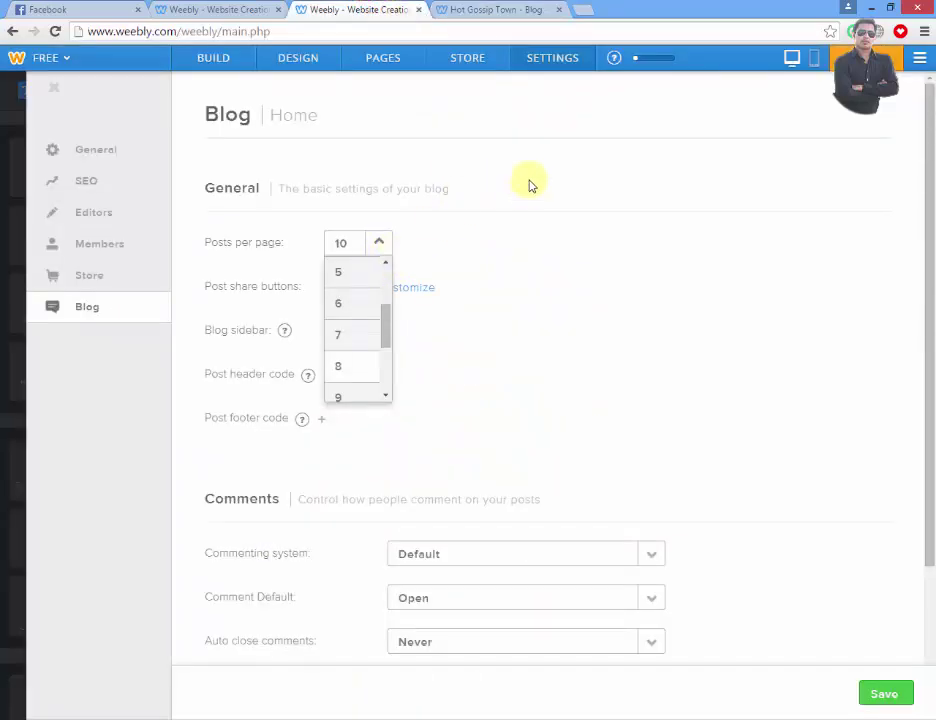
left_click(487, 7)
scroll(480, 300, "up", 4)
scroll(478, 308, "up", 1)
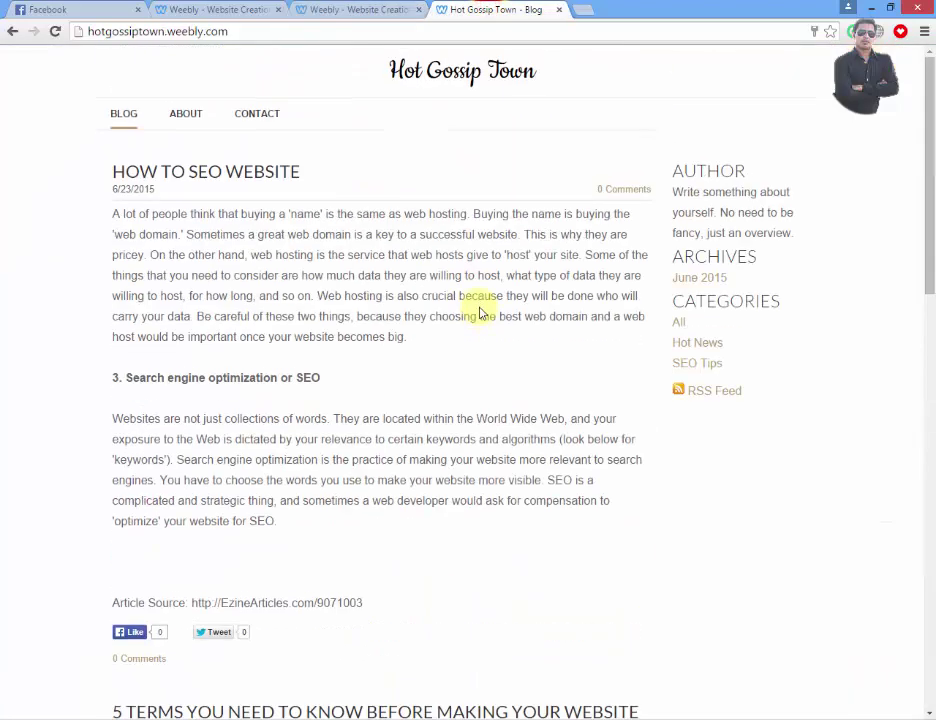
left_click(376, 8)
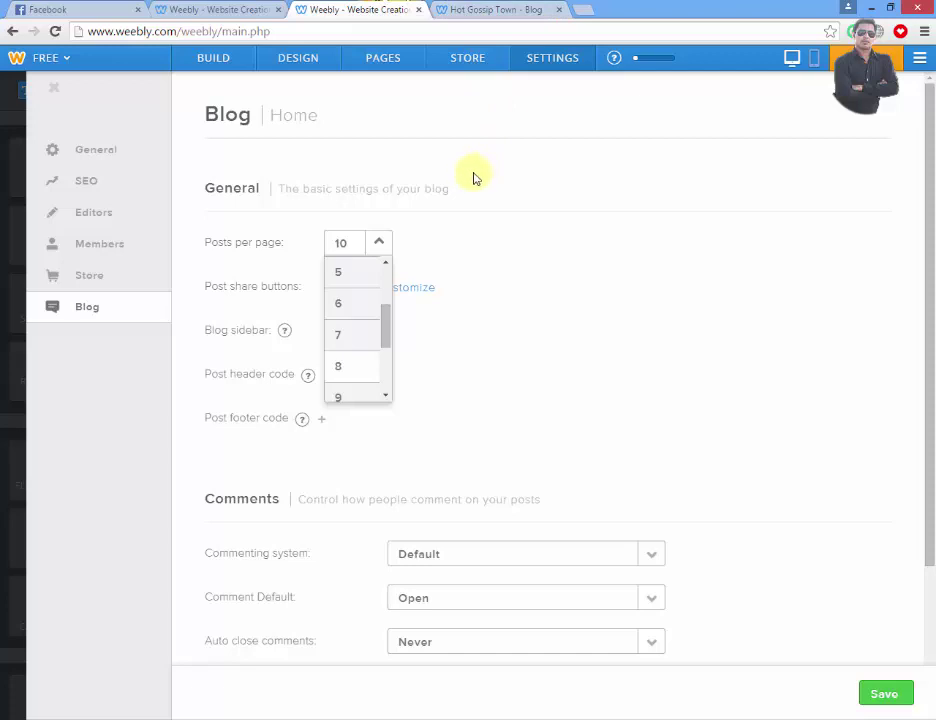
left_click(380, 245)
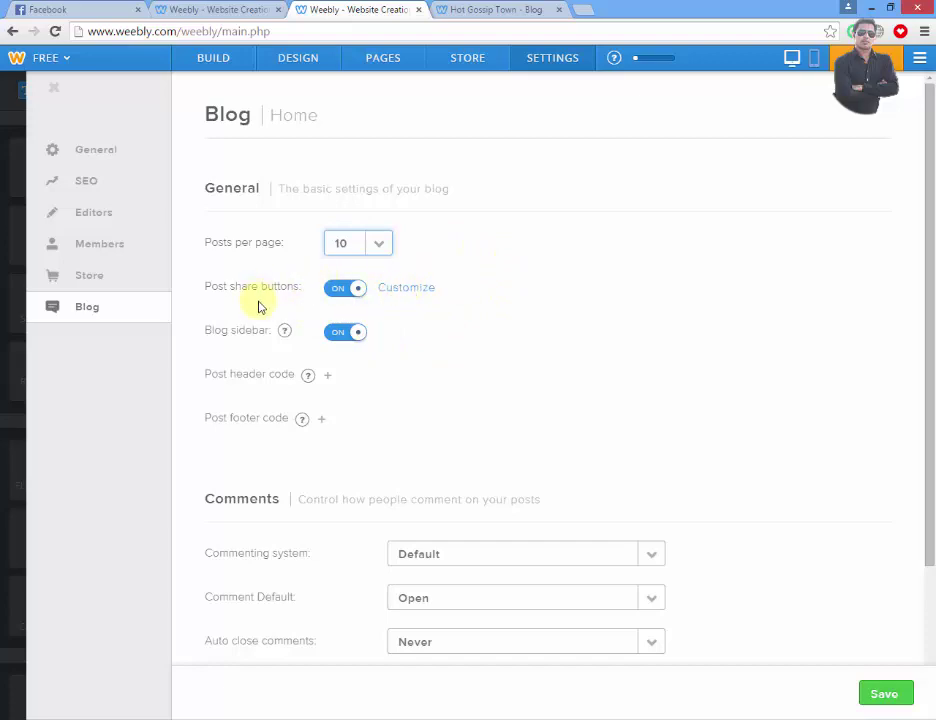
left_click(490, 9)
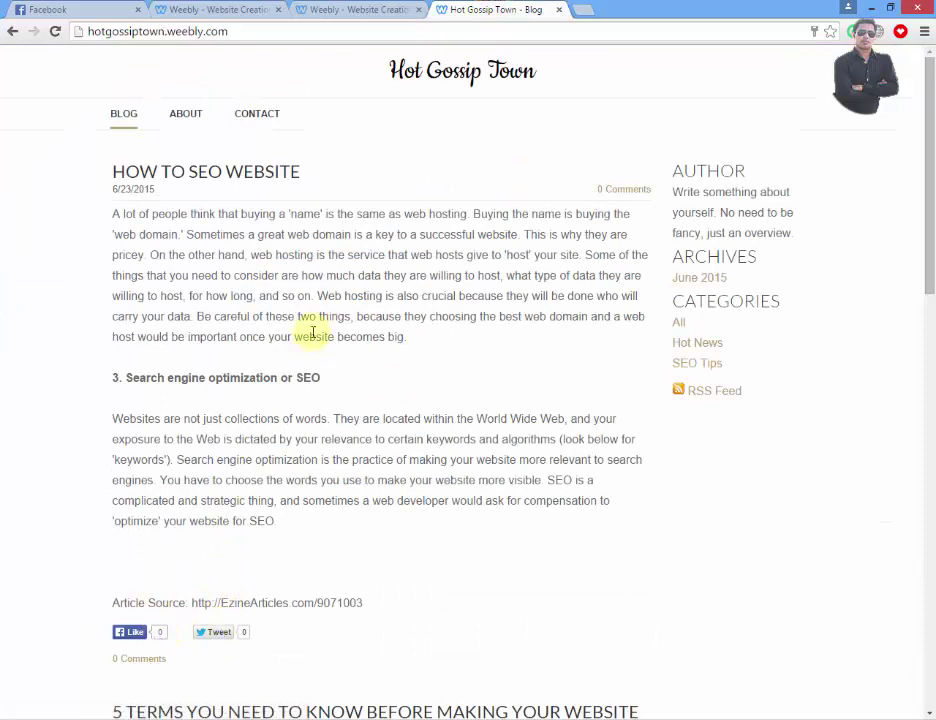
left_click(328, 10)
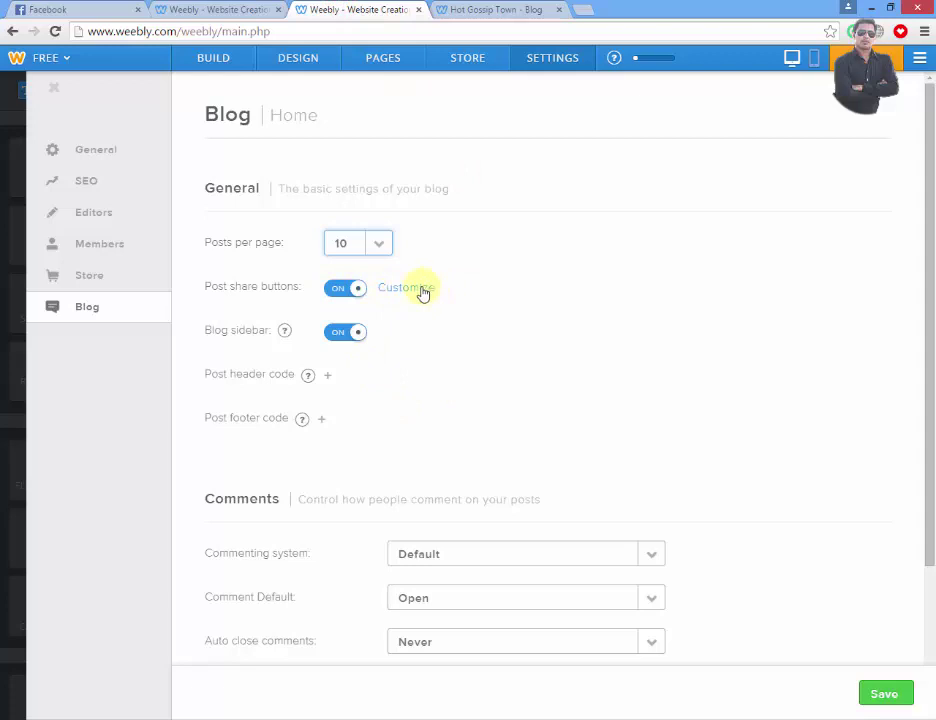
Step: Open the share button choices and compare them with the live blog's share buttons
left_click(421, 290)
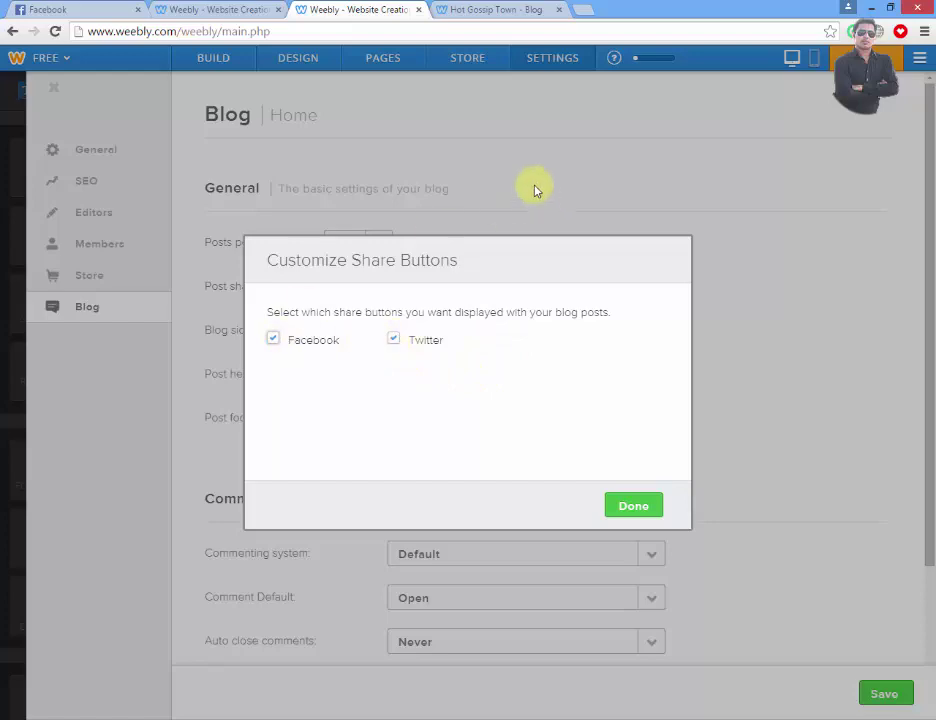
left_click(480, 9)
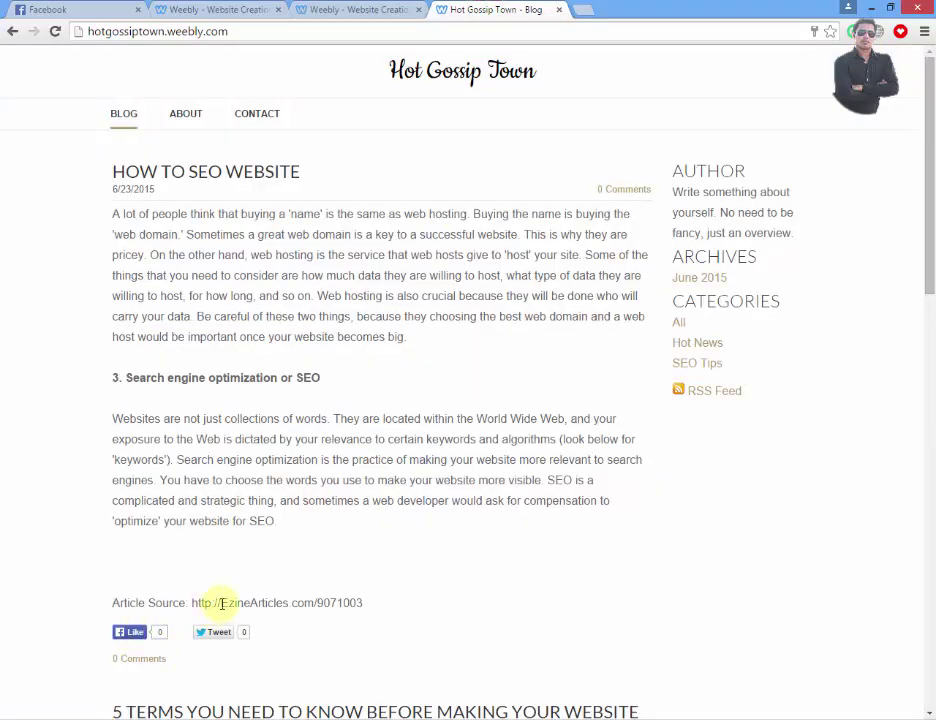
scroll(222, 600, "down", 2)
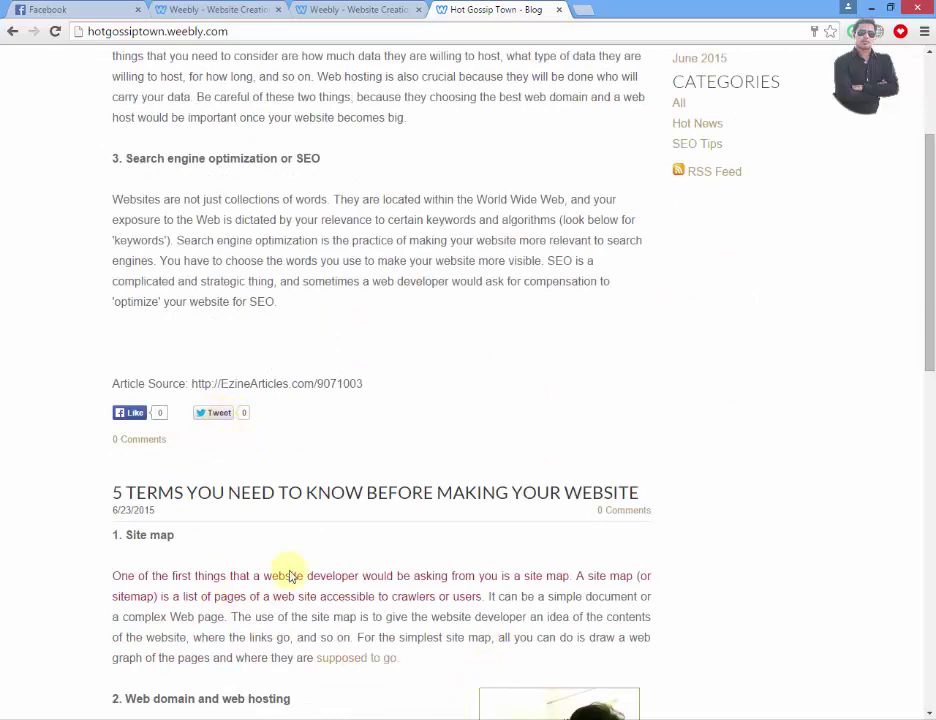
left_click(372, 9)
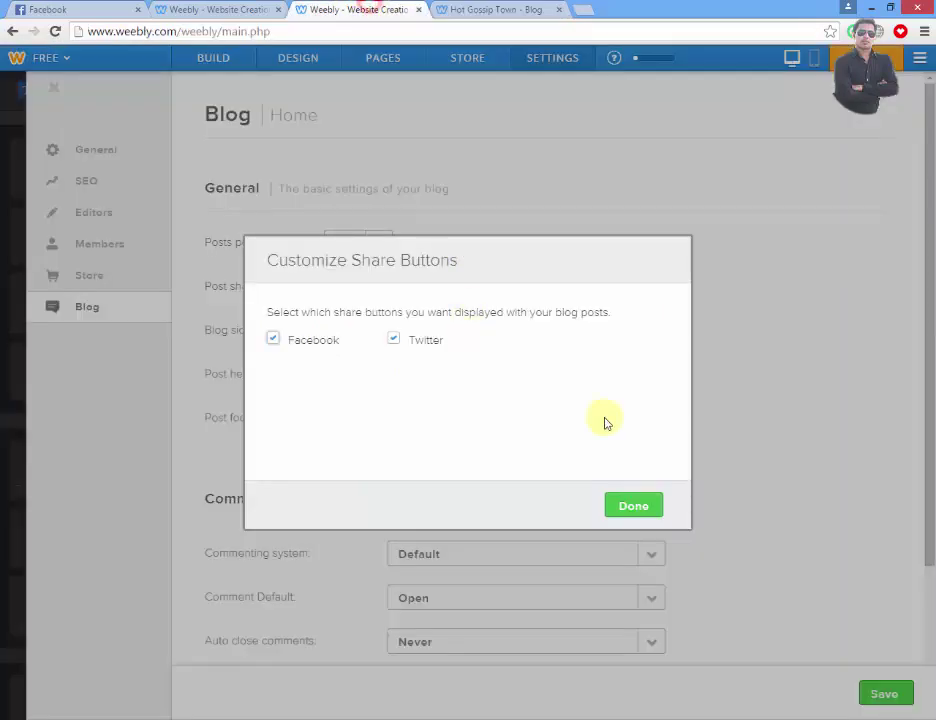
Step: Keep the Facebook and Twitter share buttons, then preview the live blog again
left_click(644, 511)
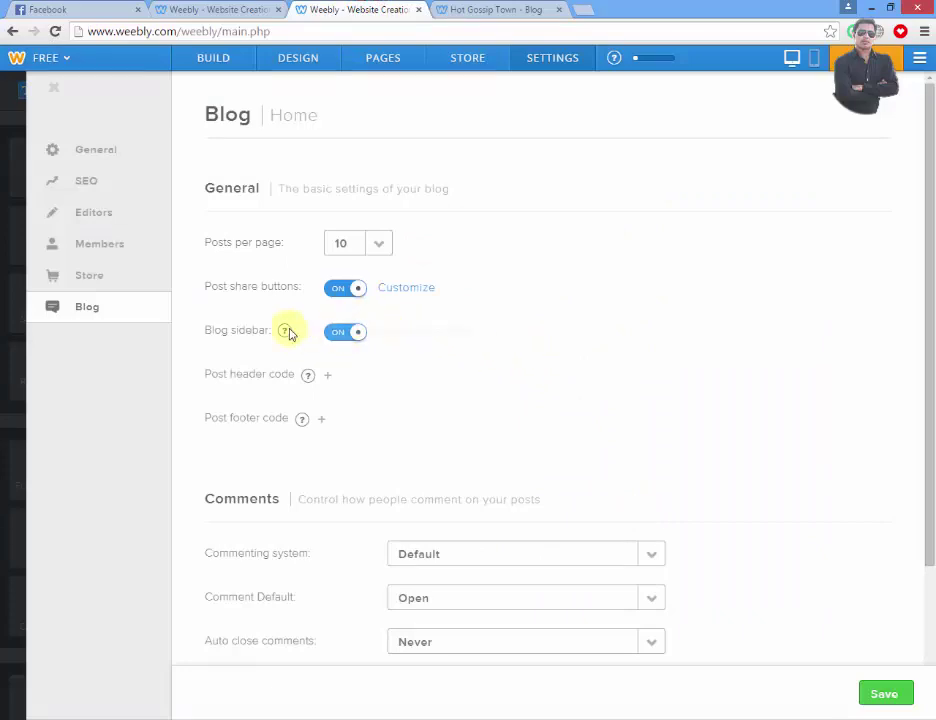
left_click(483, 8)
scroll(810, 400, "up", 3)
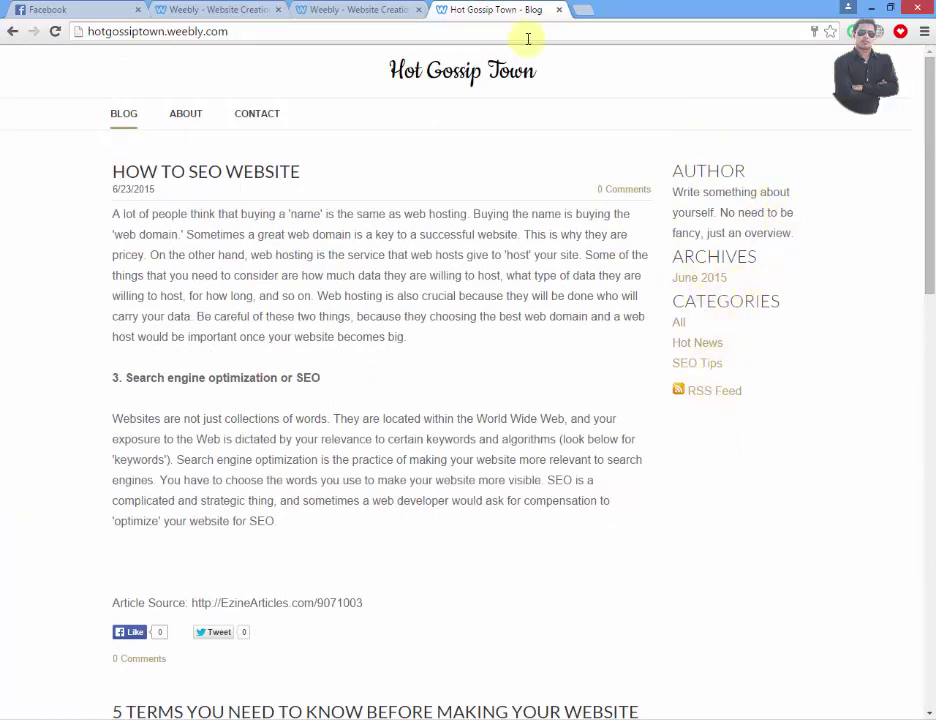
left_click(360, 9)
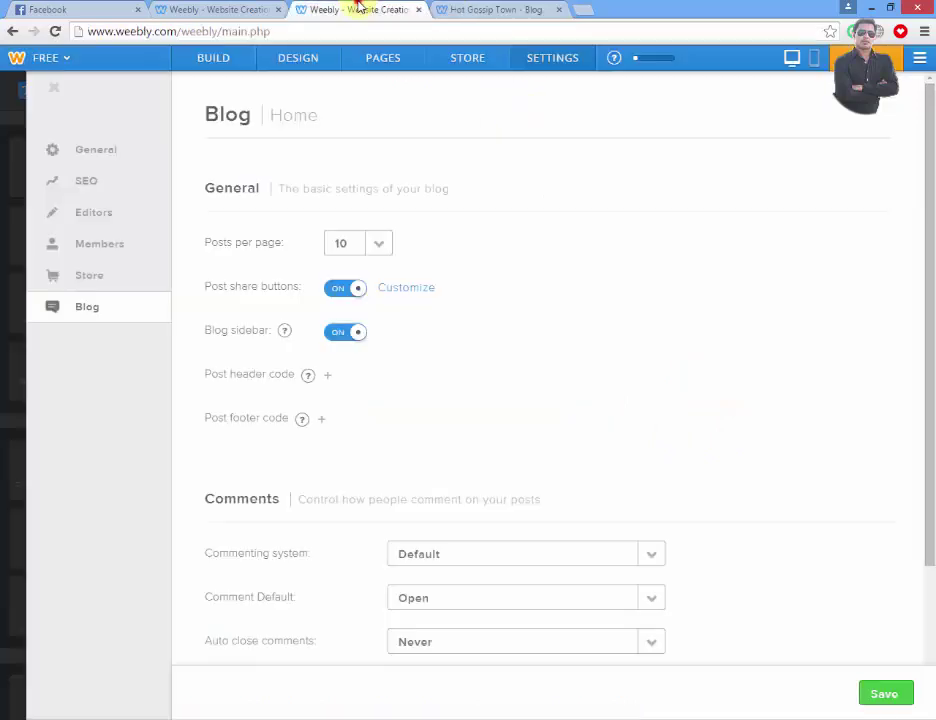
left_click(327, 376)
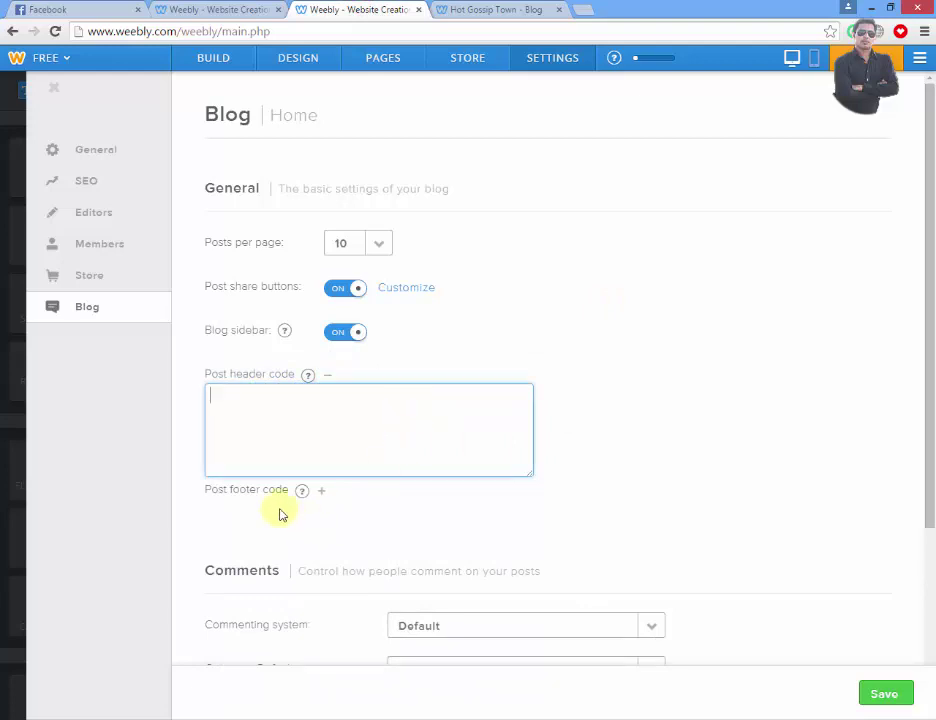
mouse_move(300, 493)
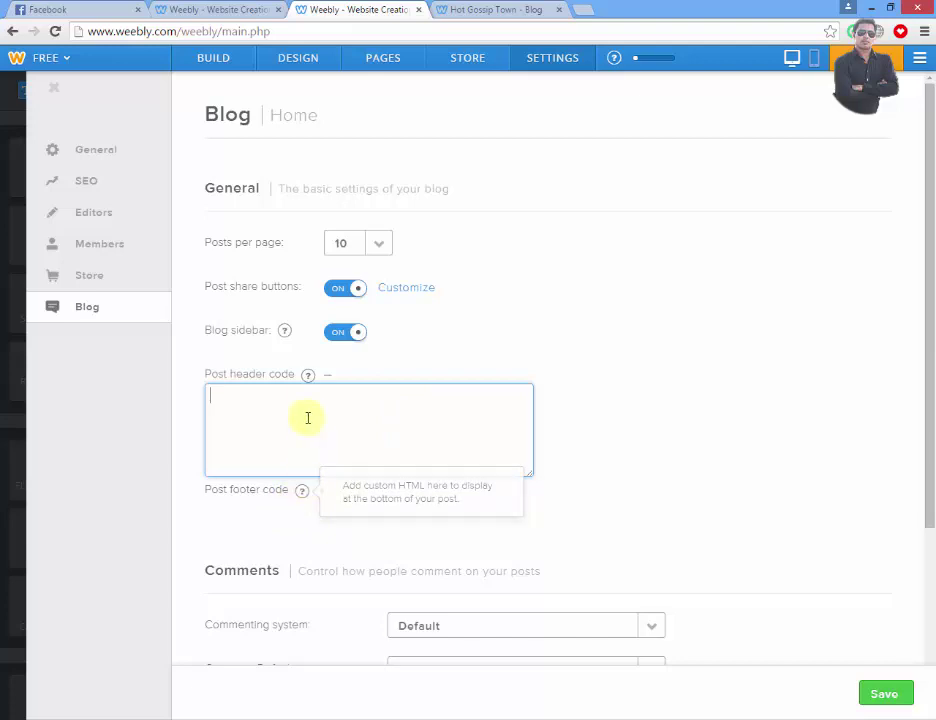
mouse_move(309, 380)
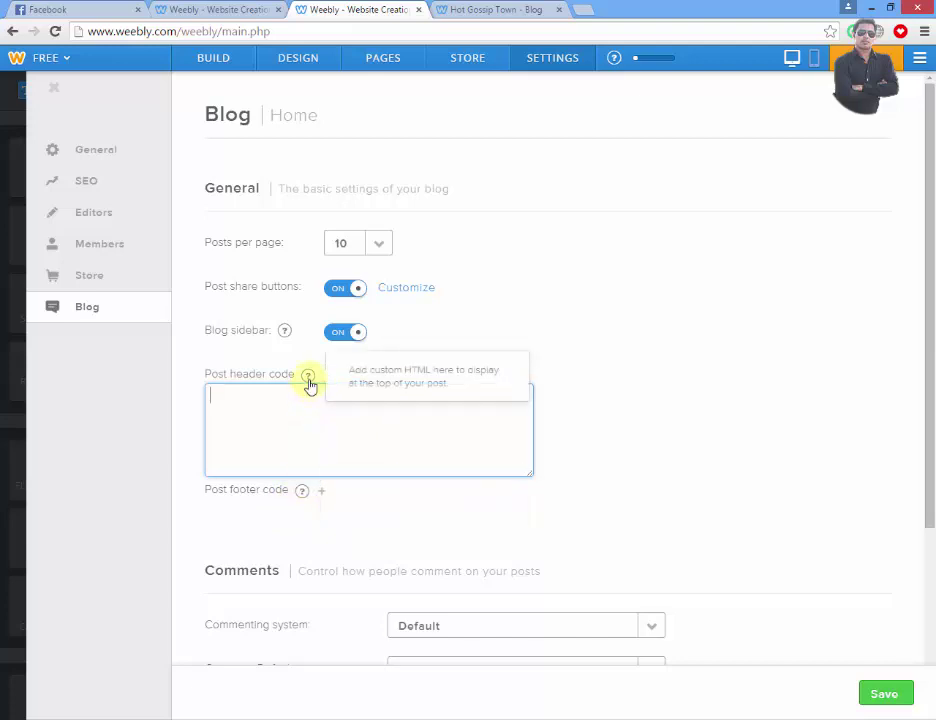
left_click(305, 419)
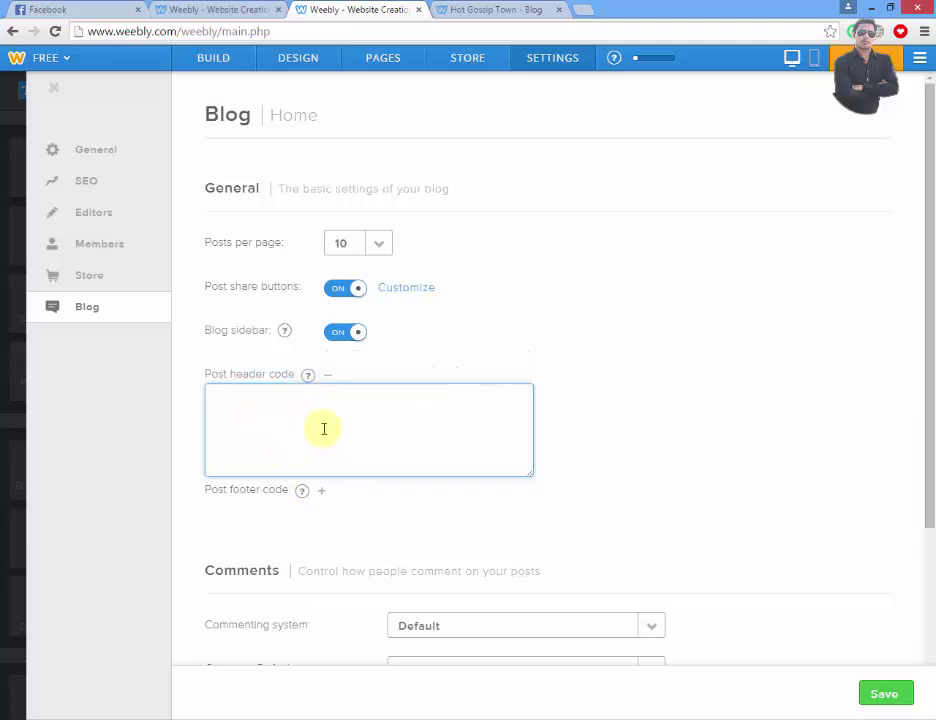
mouse_move(309, 380)
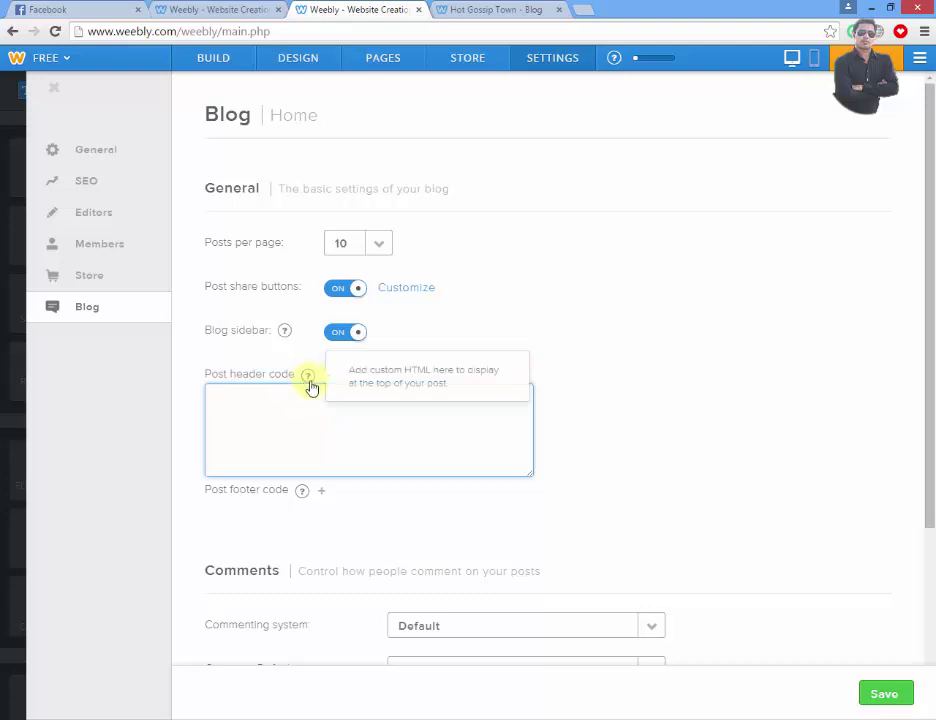
left_click(319, 497)
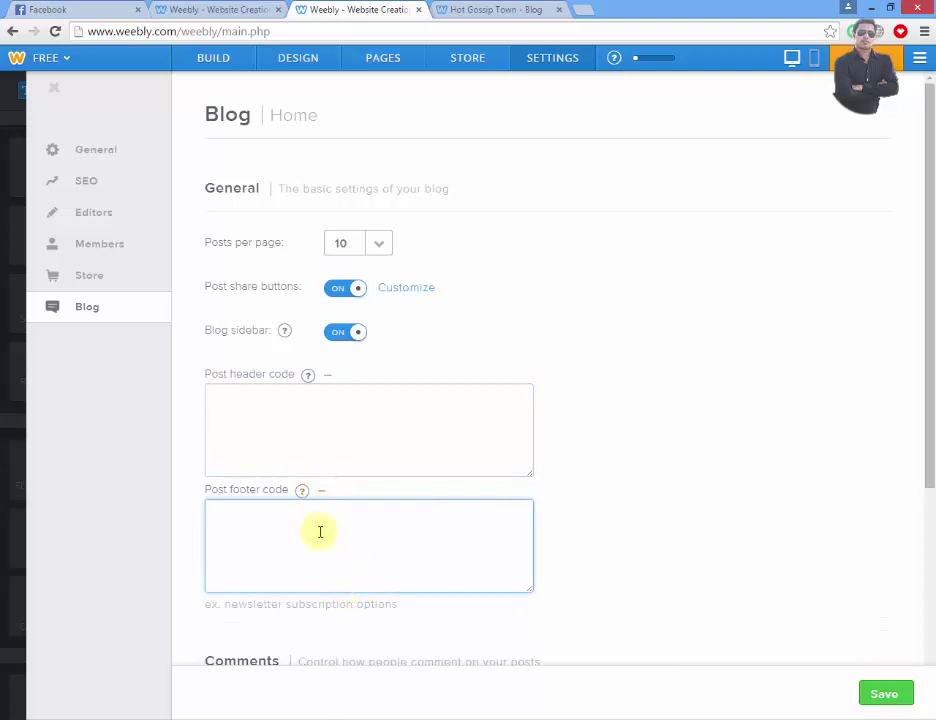
left_click(284, 539)
left_click(322, 491)
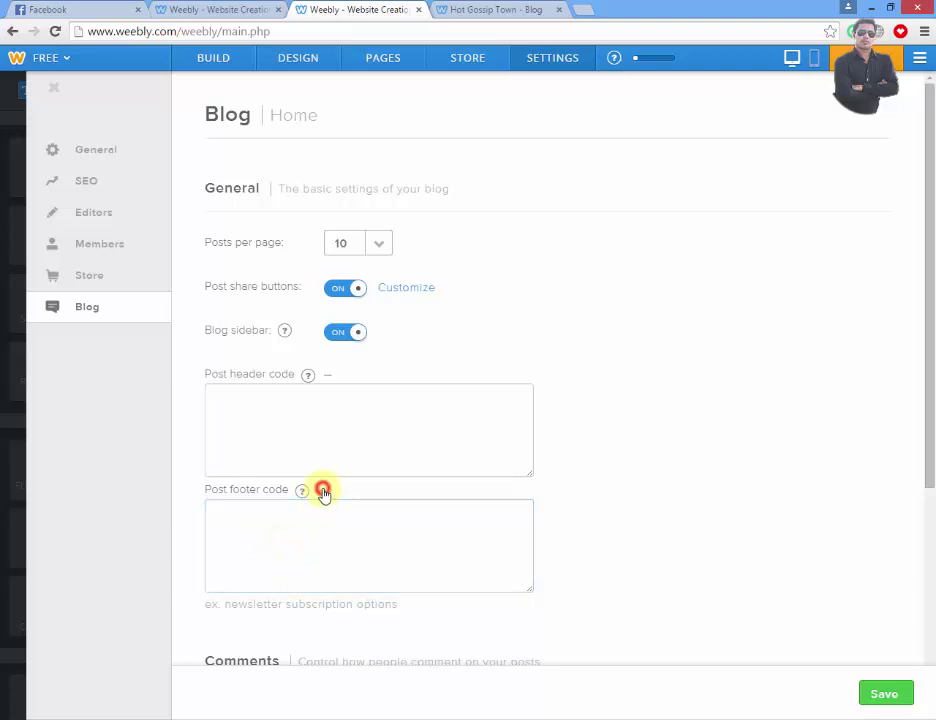
left_click(327, 374)
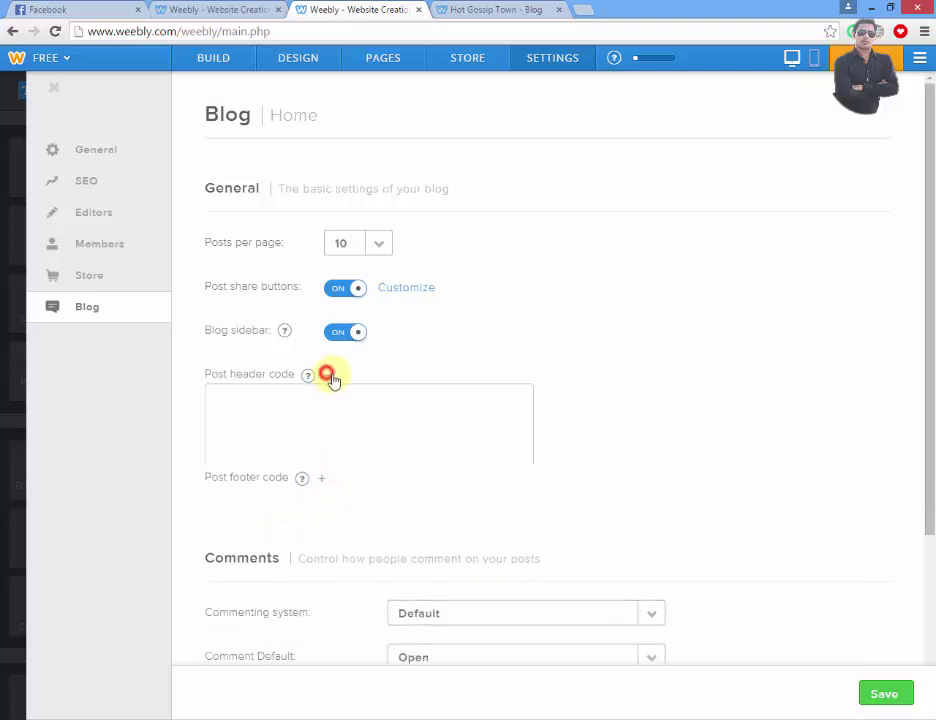
scroll(334, 471, "down", 1)
scroll(334, 471, "down", 2)
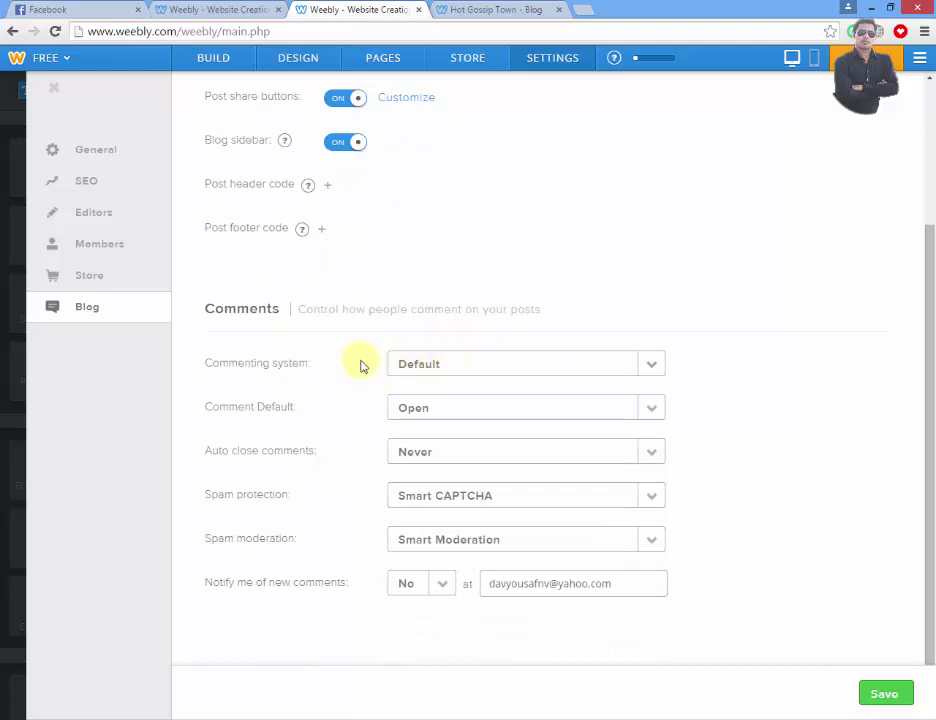
Step: Switch the commenting system to Disqus, leaving comment visibility at Show
left_click(484, 367)
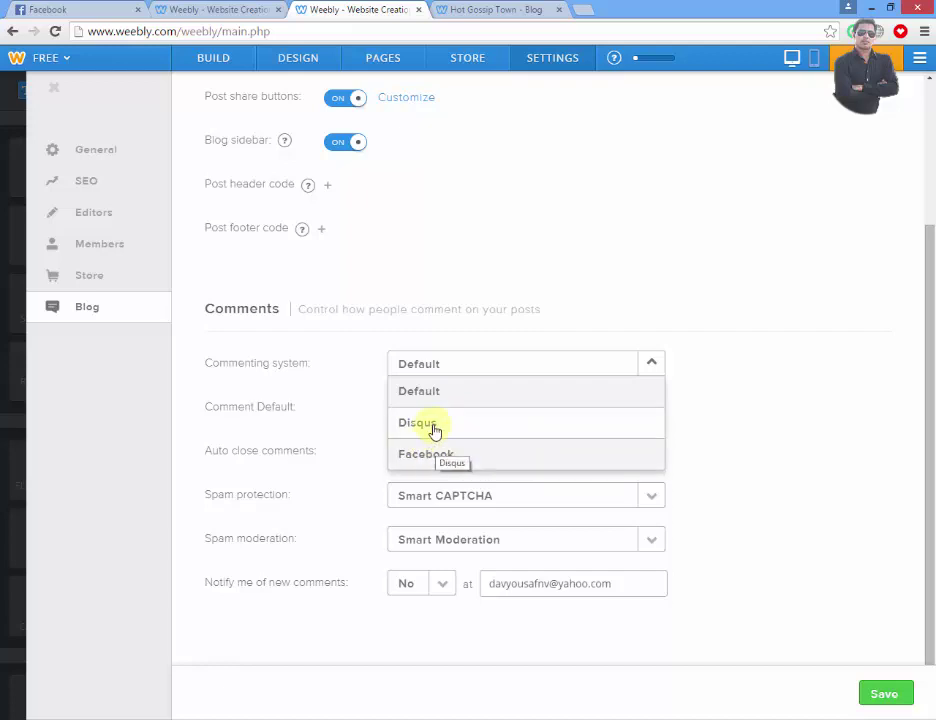
left_click(434, 429)
left_click(434, 429)
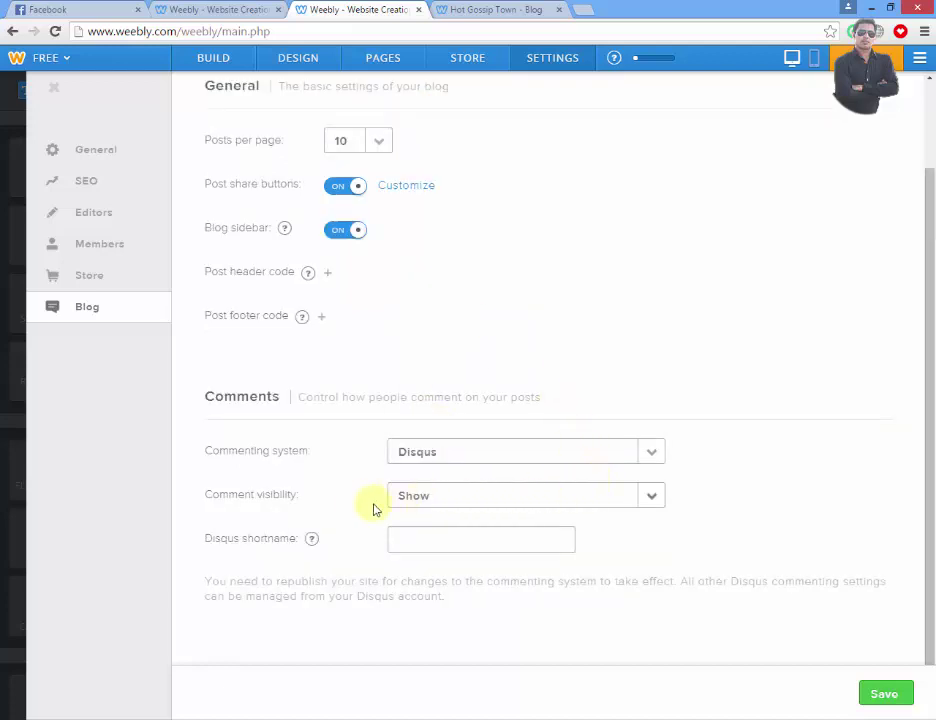
left_click(474, 504)
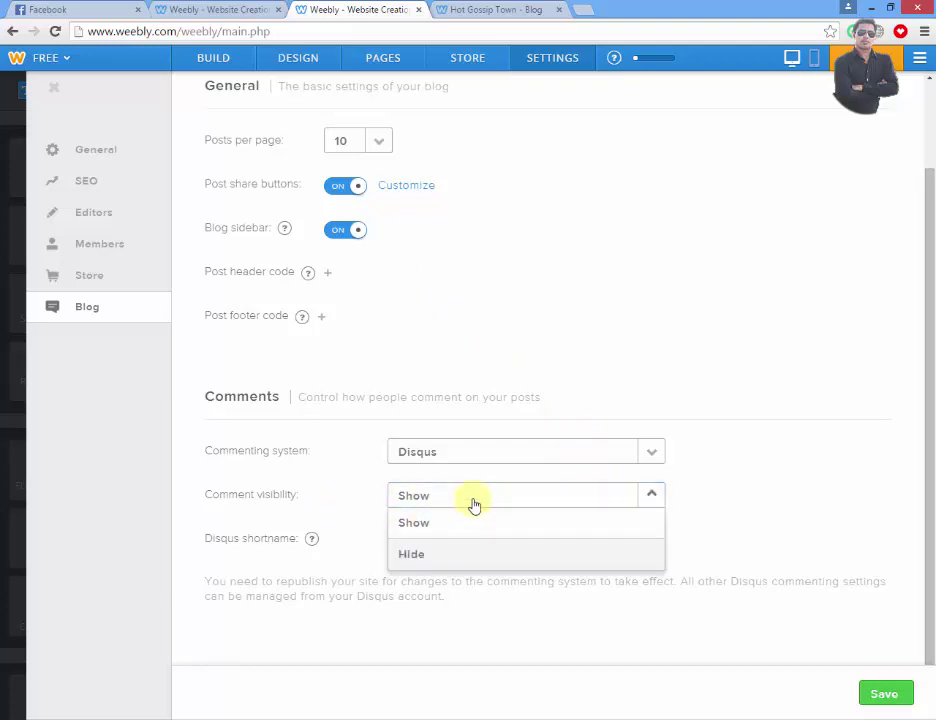
left_click(647, 376)
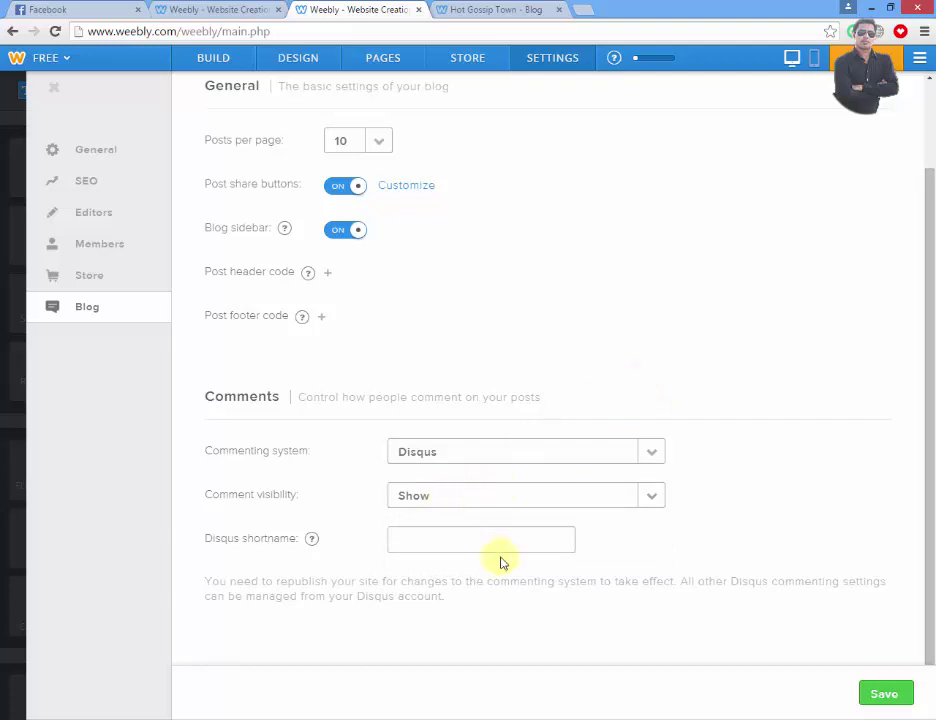
left_click(452, 494)
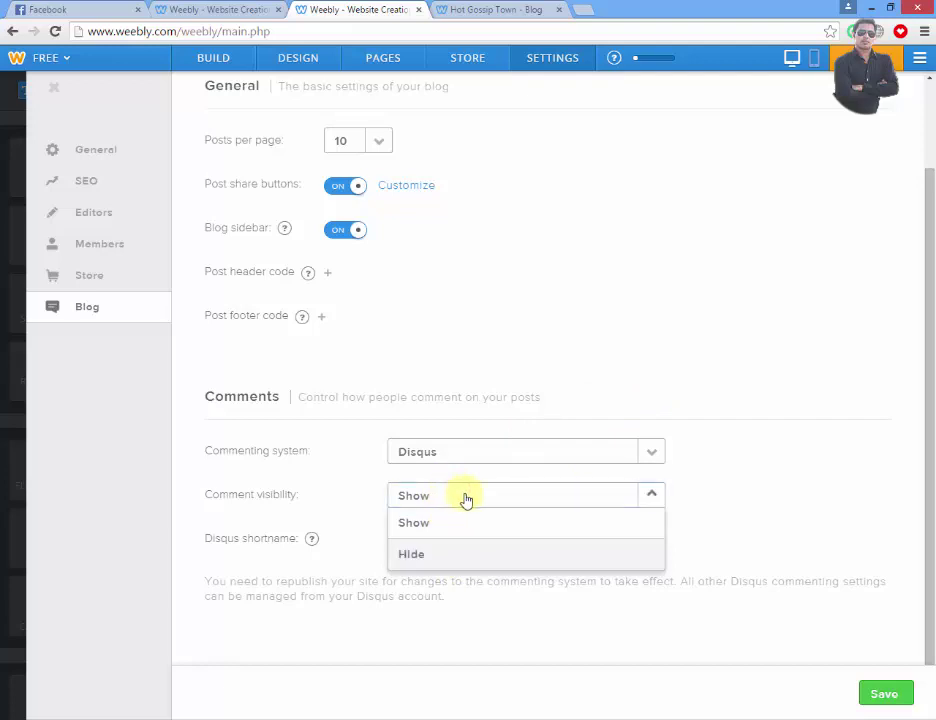
left_click(614, 328)
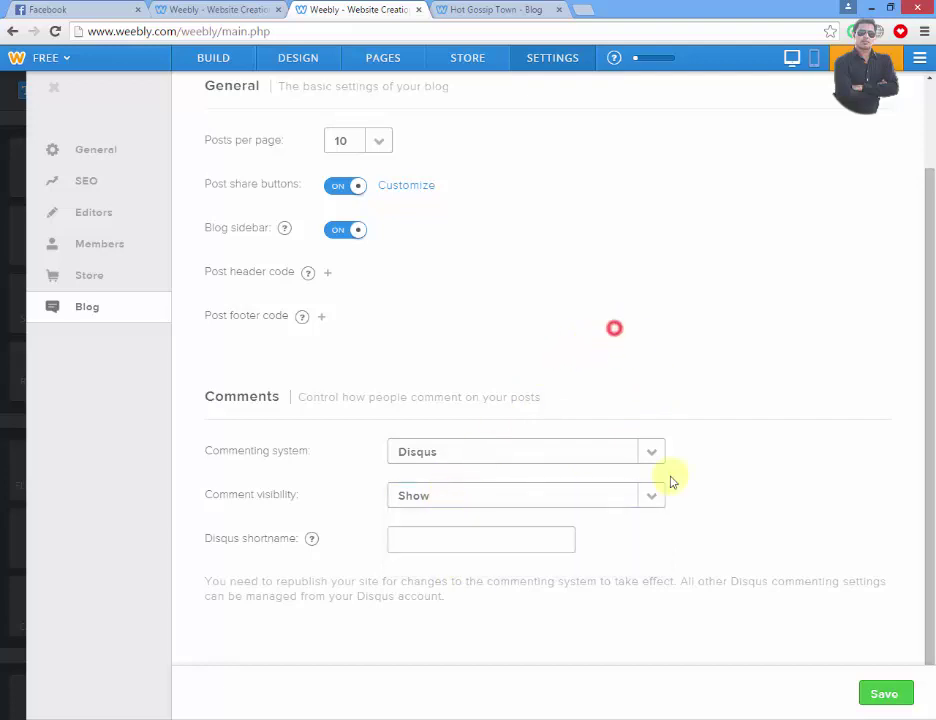
left_click(427, 540)
Step: Switch back to Default, then pick Disqus again and select its shortname field
left_click(457, 450)
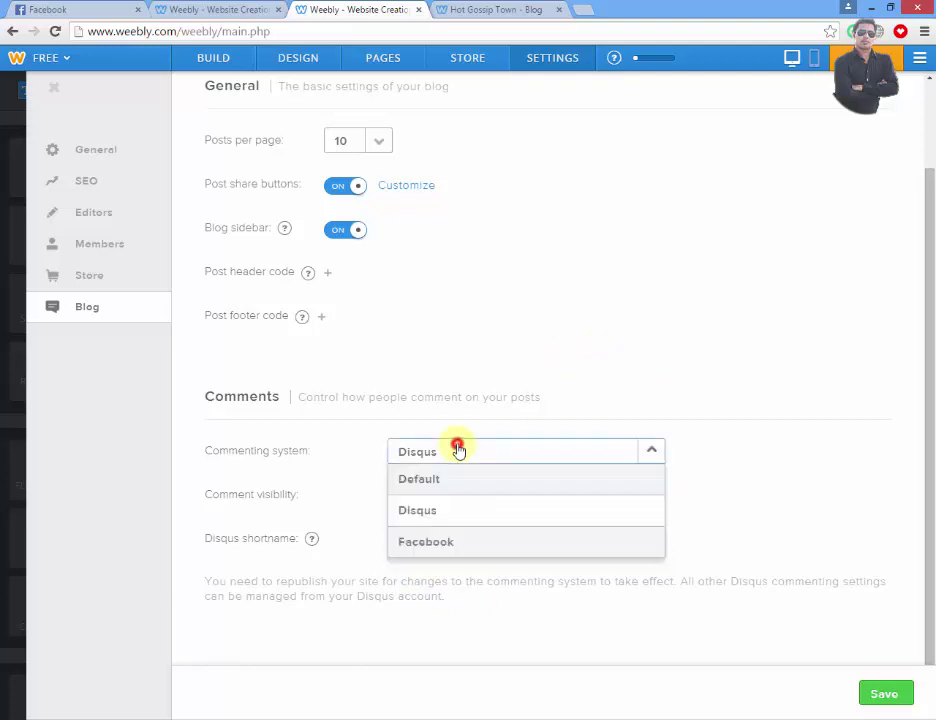
left_click(461, 477)
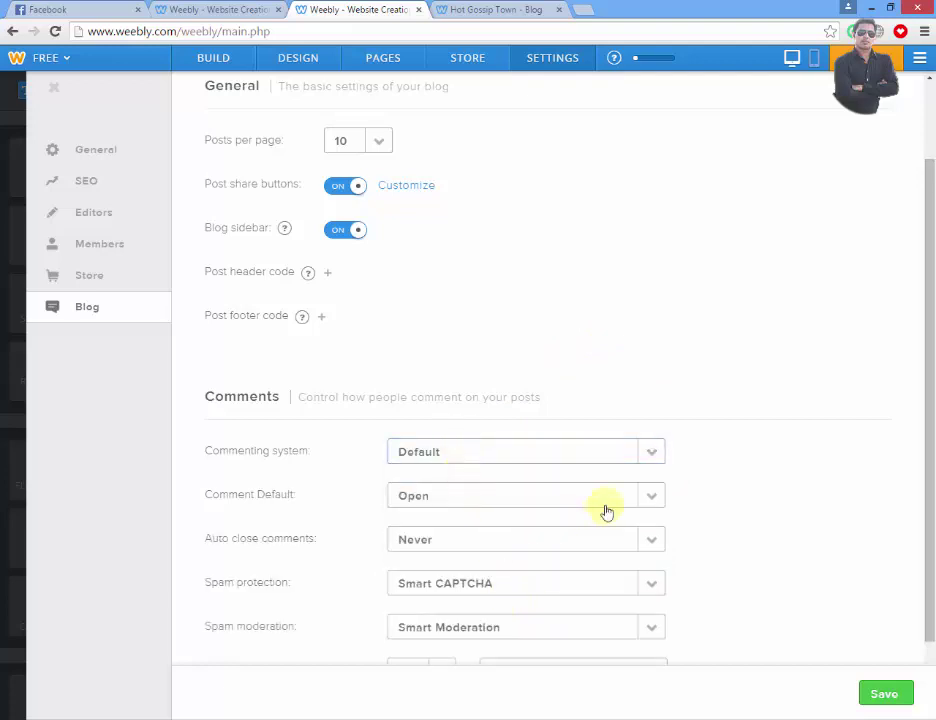
left_click(501, 448)
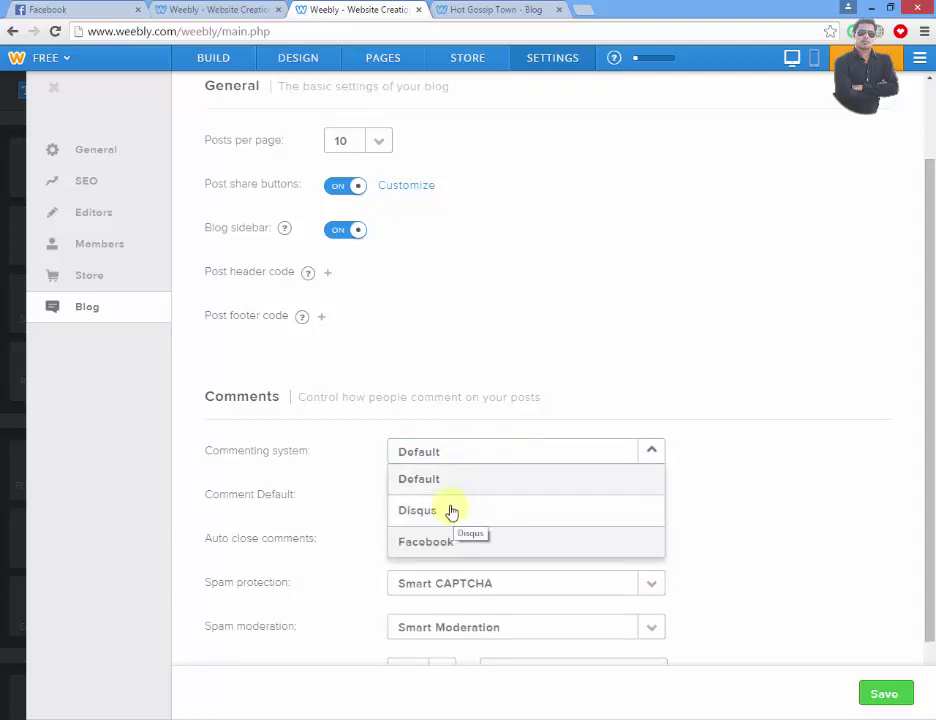
left_click(450, 509)
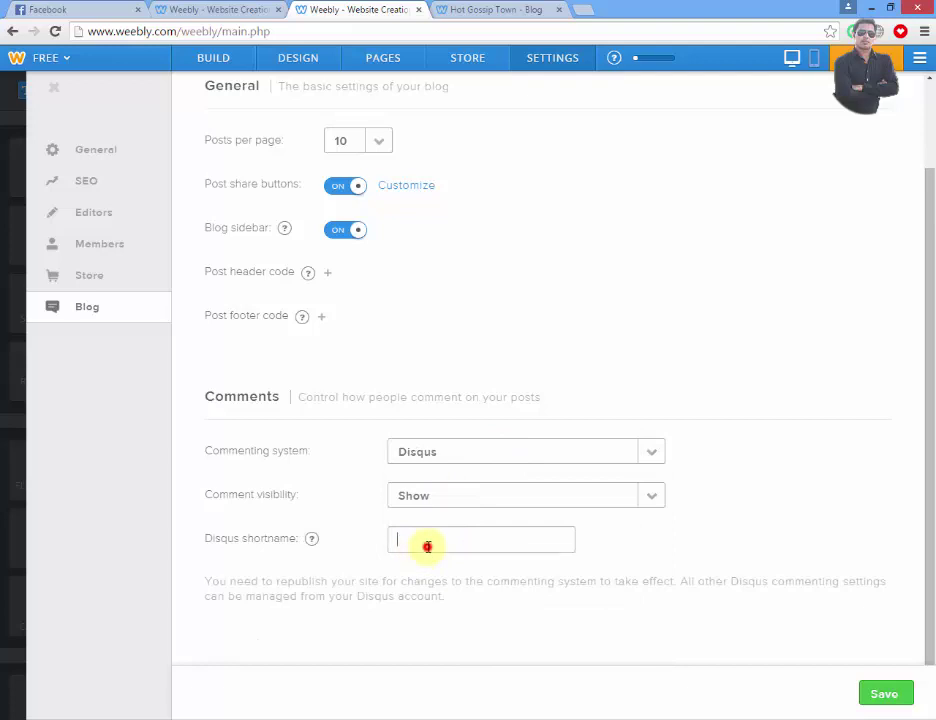
left_click(427, 546)
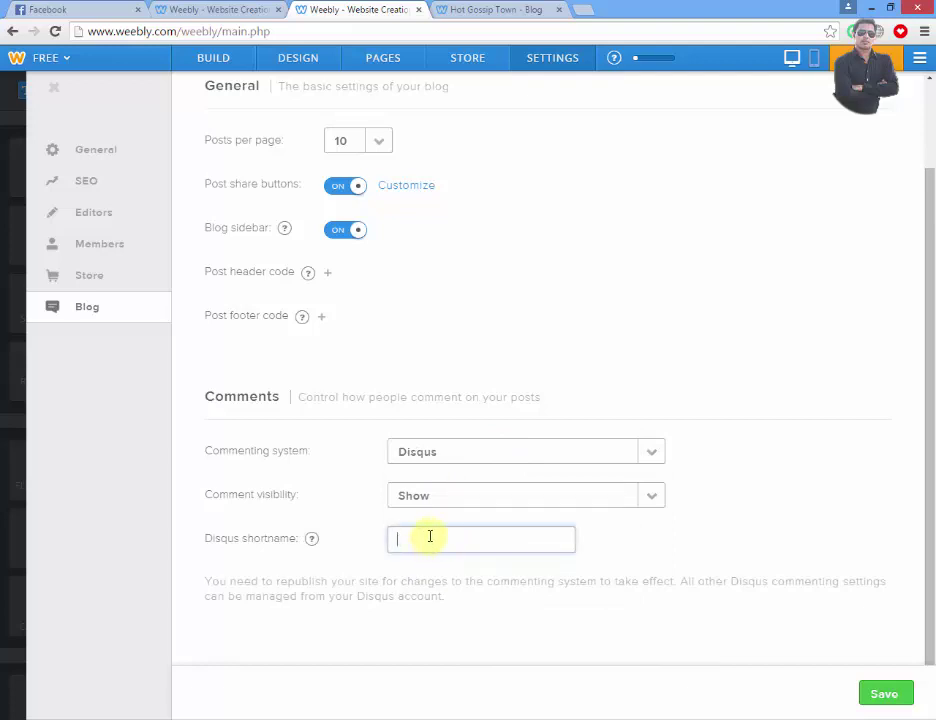
Step: Try Facebook commenting, then settle on the Default commenting system
left_click(484, 452)
left_click(448, 543)
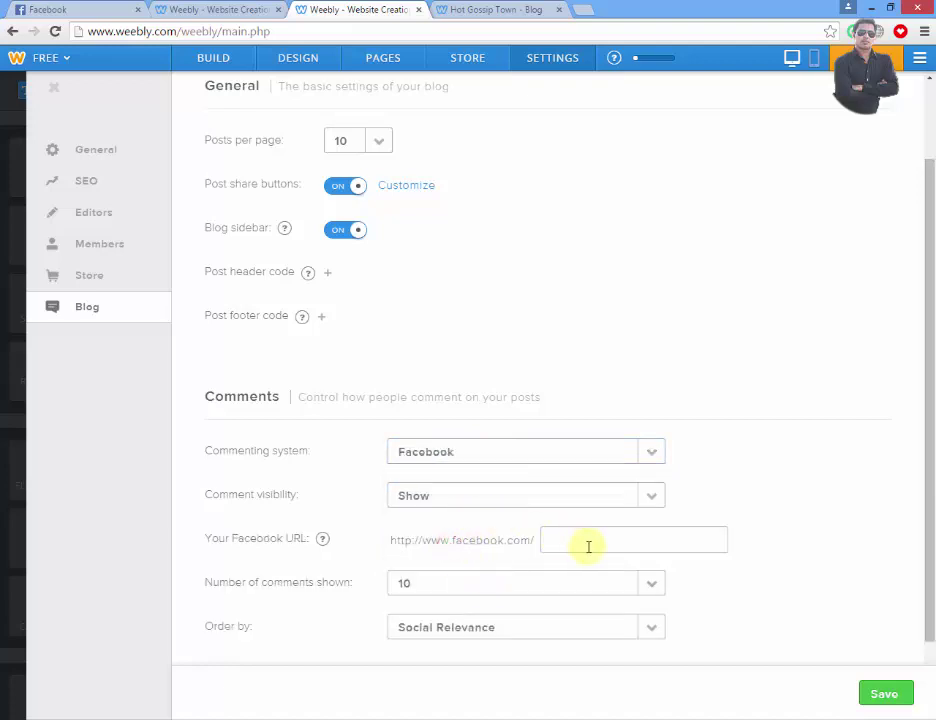
left_click(589, 540)
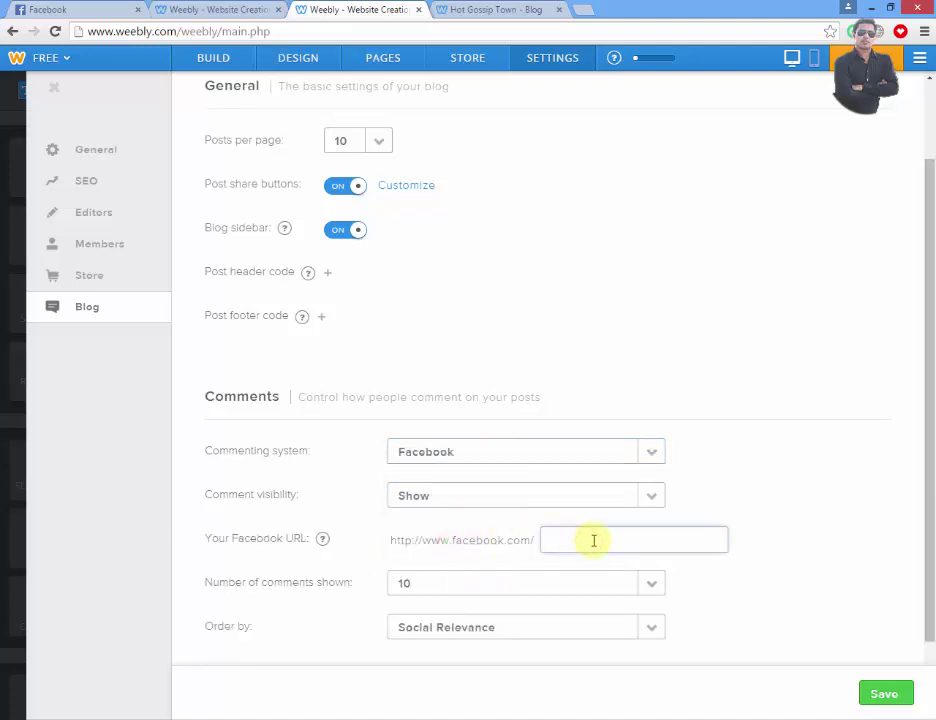
left_click(558, 452)
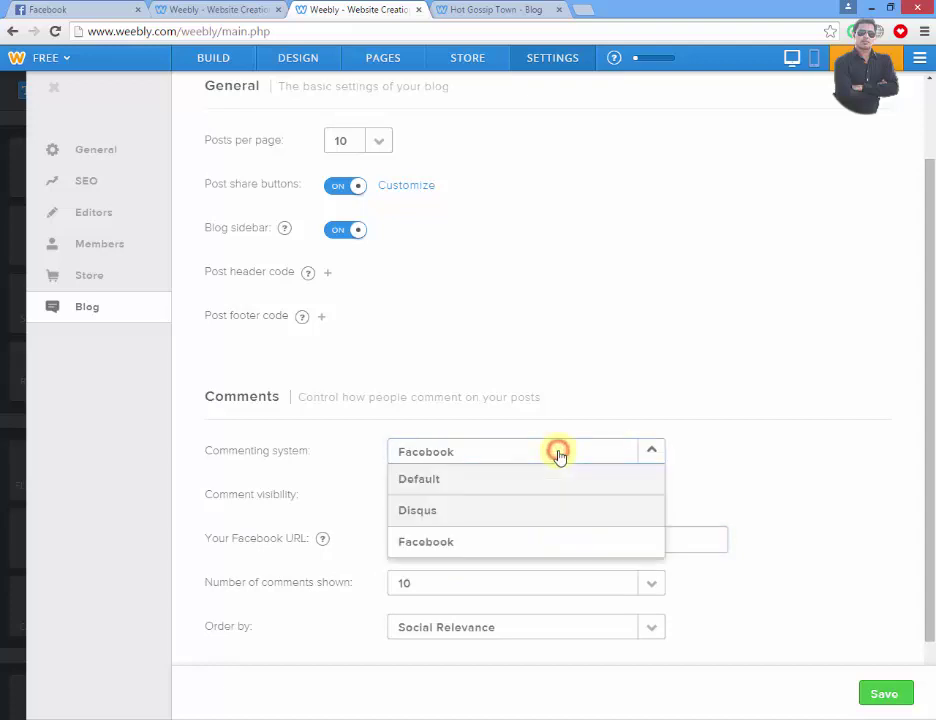
left_click(439, 484)
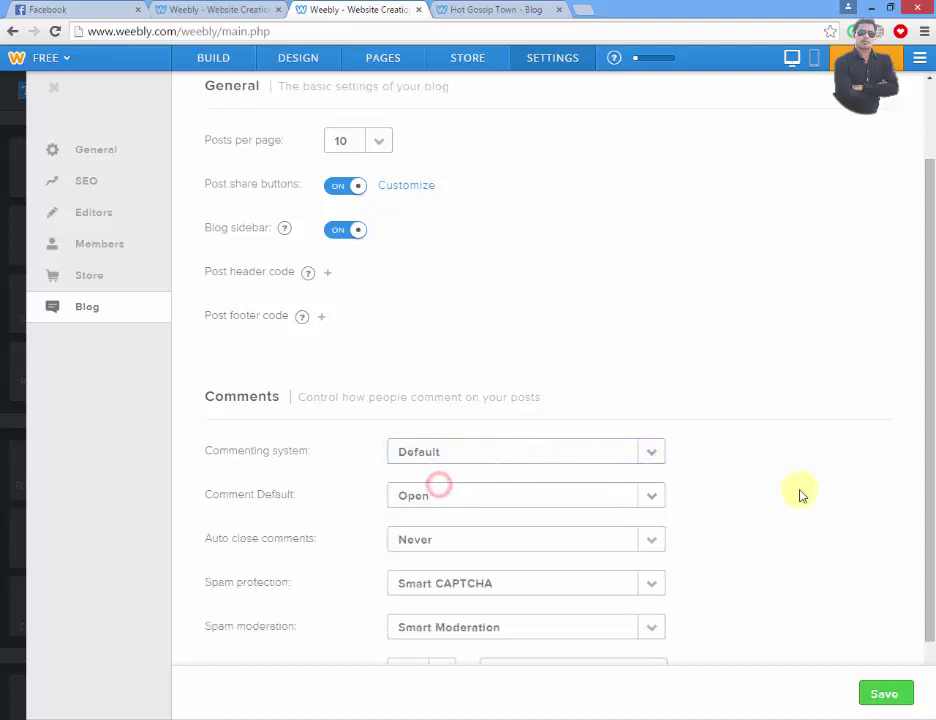
scroll(687, 555, "down", 1)
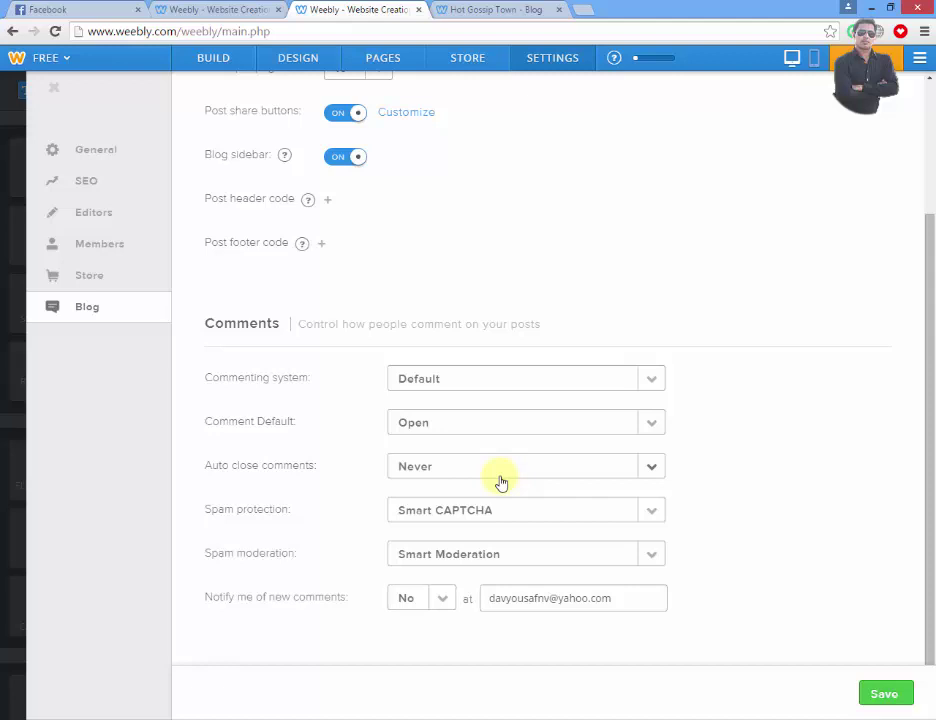
left_click(650, 467)
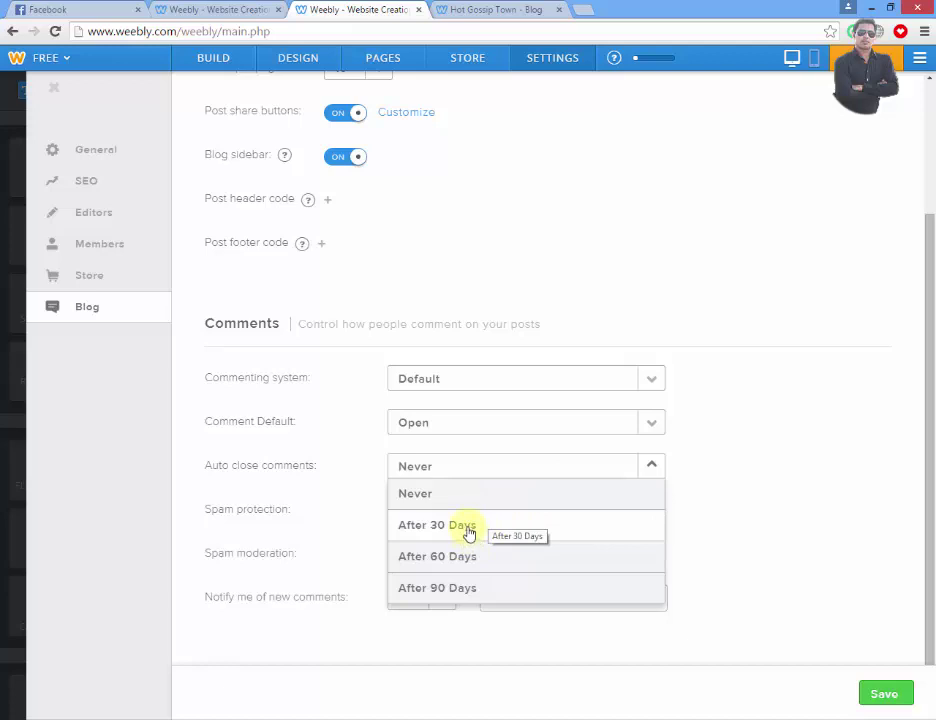
left_click(762, 412)
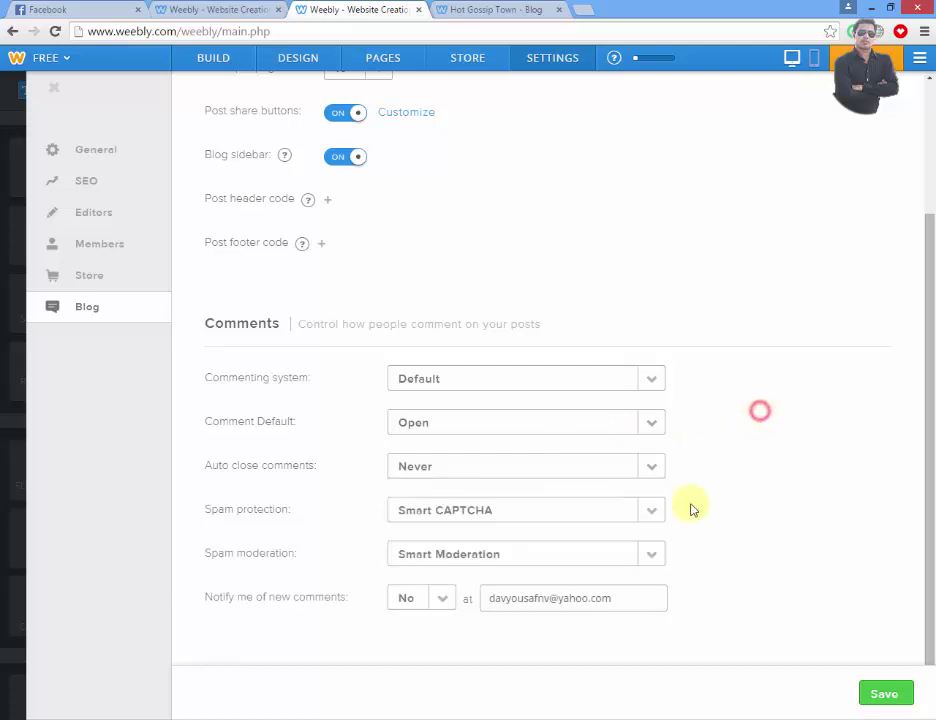
left_click(570, 511)
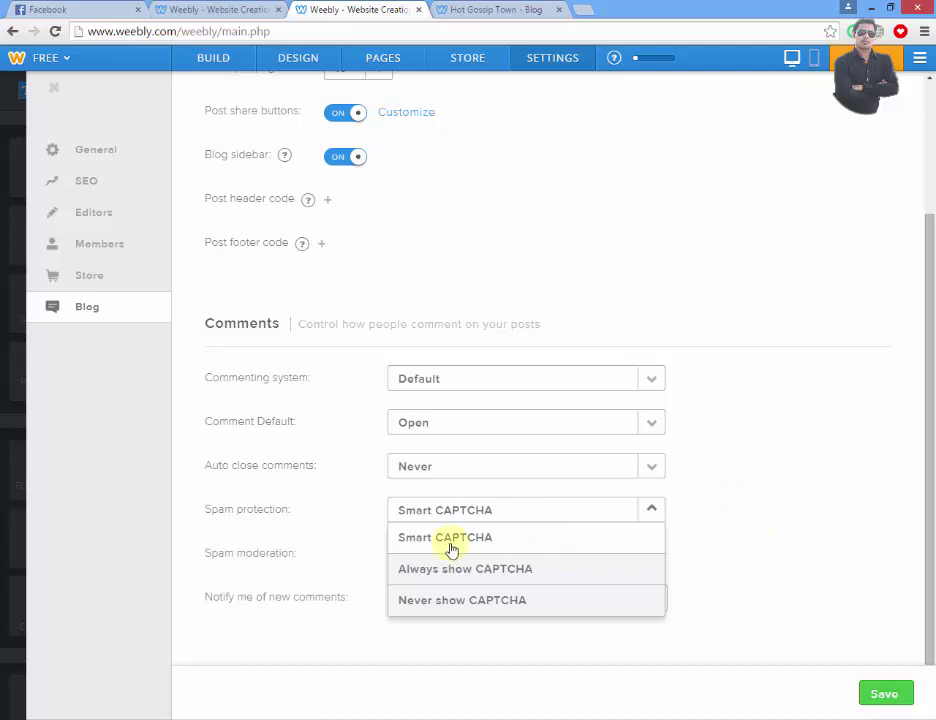
left_click(762, 465)
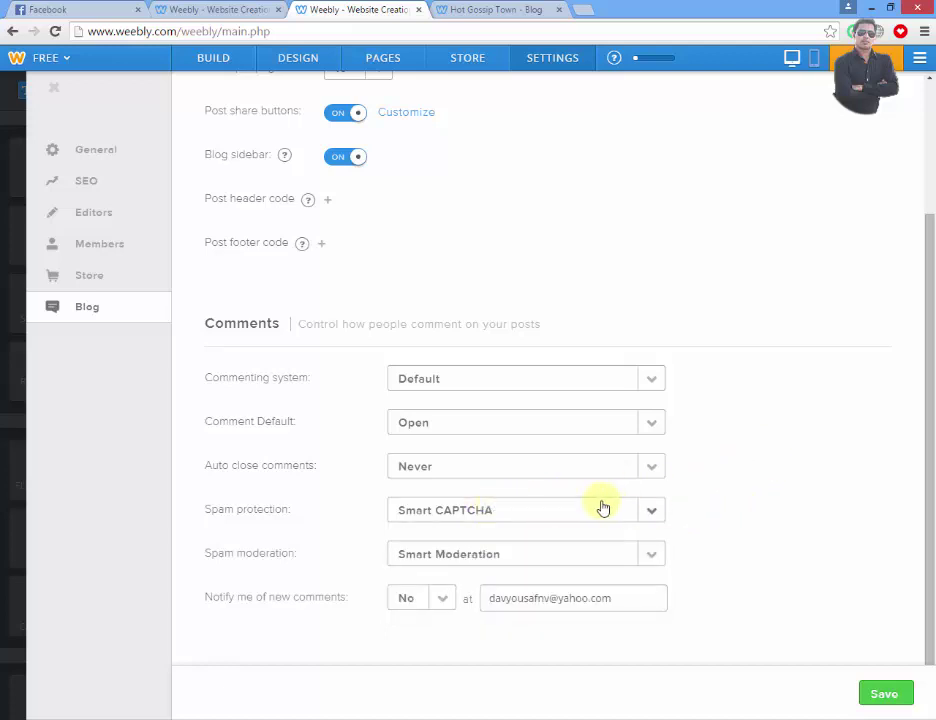
left_click(648, 509)
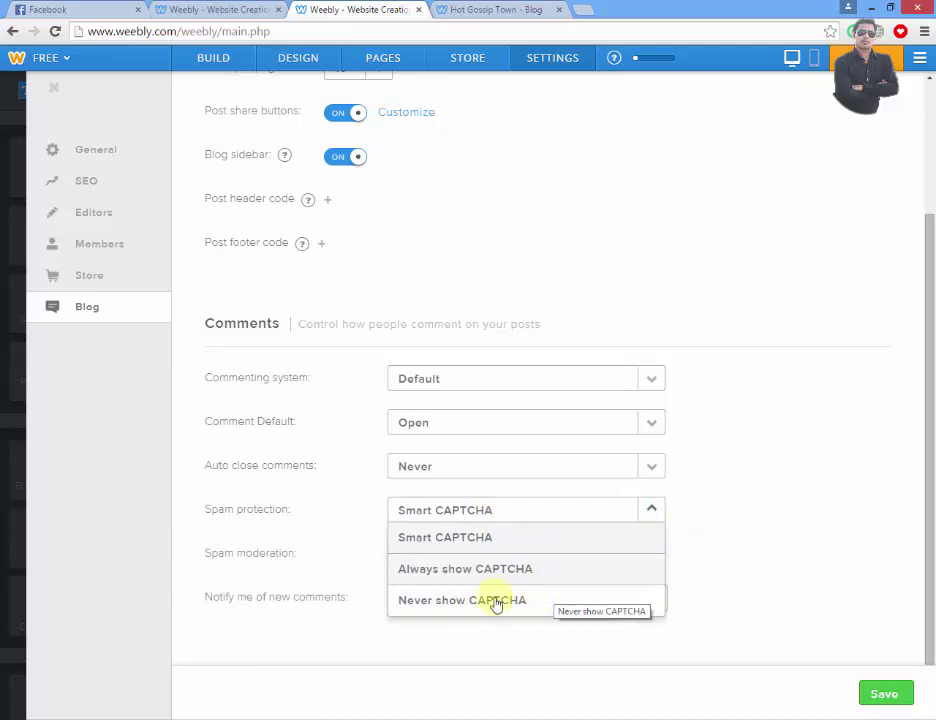
left_click(764, 467)
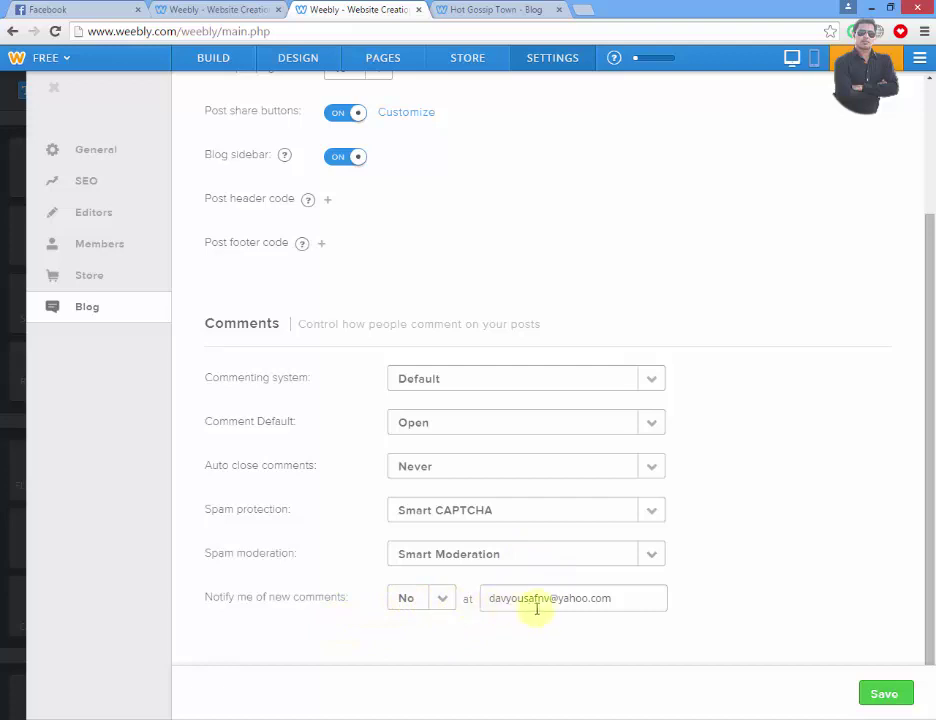
Step: Keep 'Notify me of new comments' at No and save the Home blog settings
left_click_drag(620, 597, 480, 591)
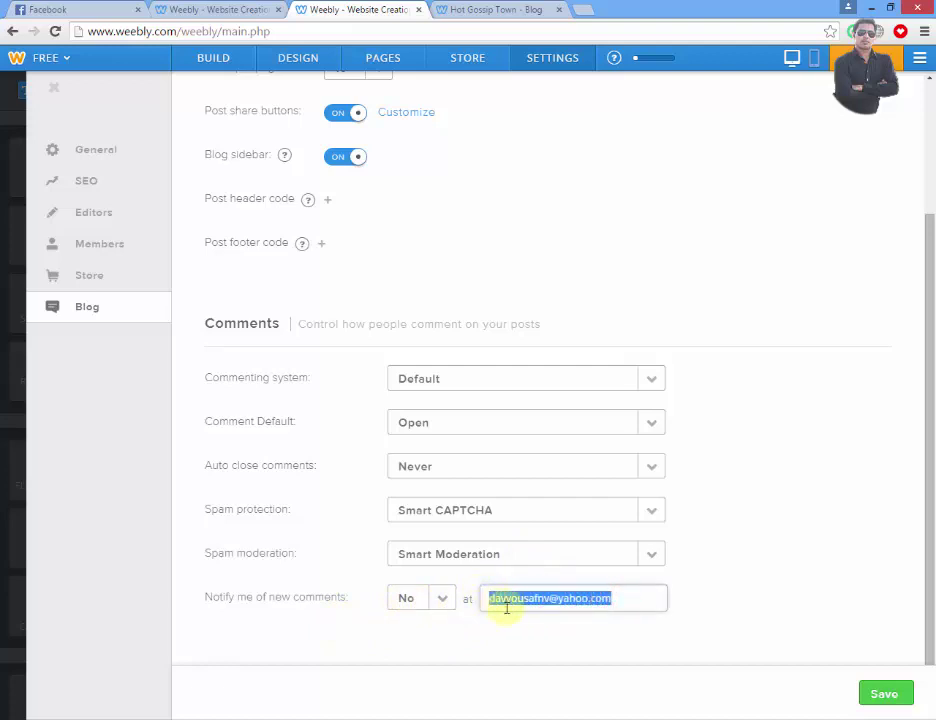
left_click(445, 604)
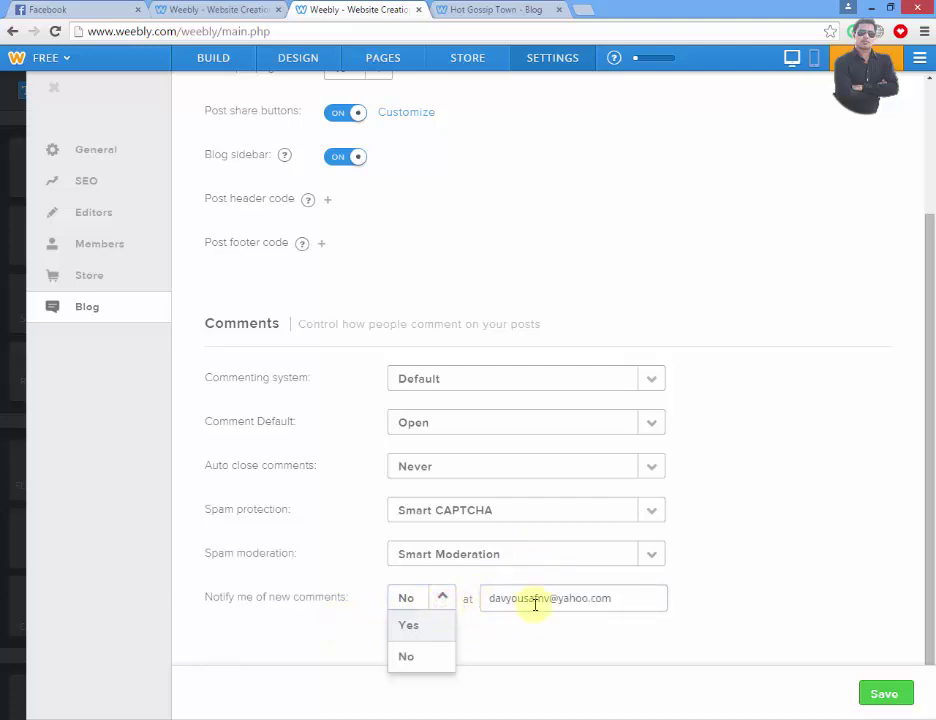
left_click(714, 566)
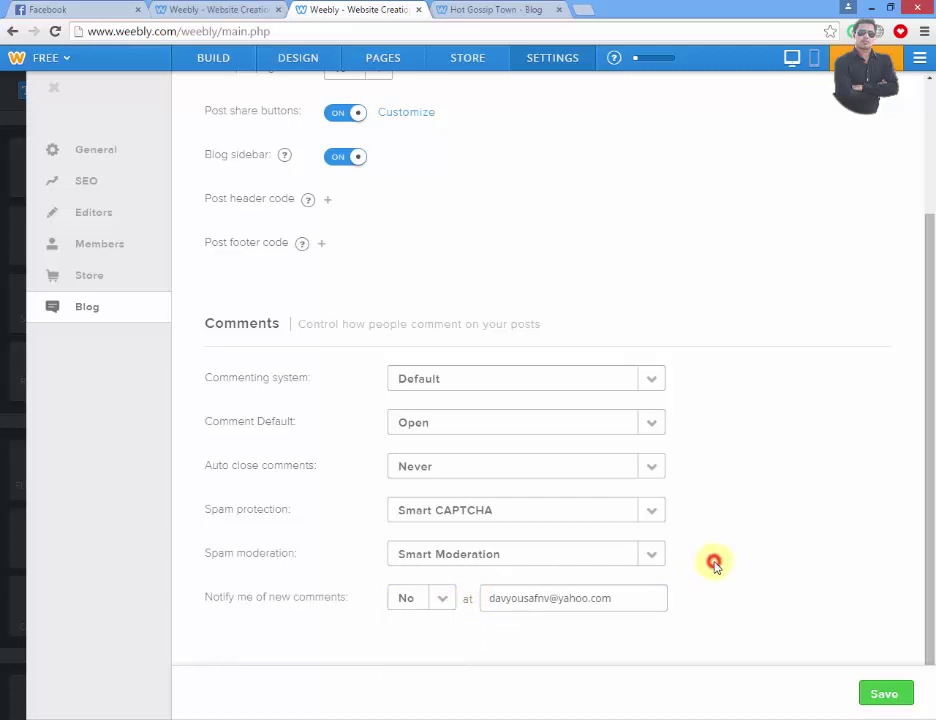
left_click(886, 694)
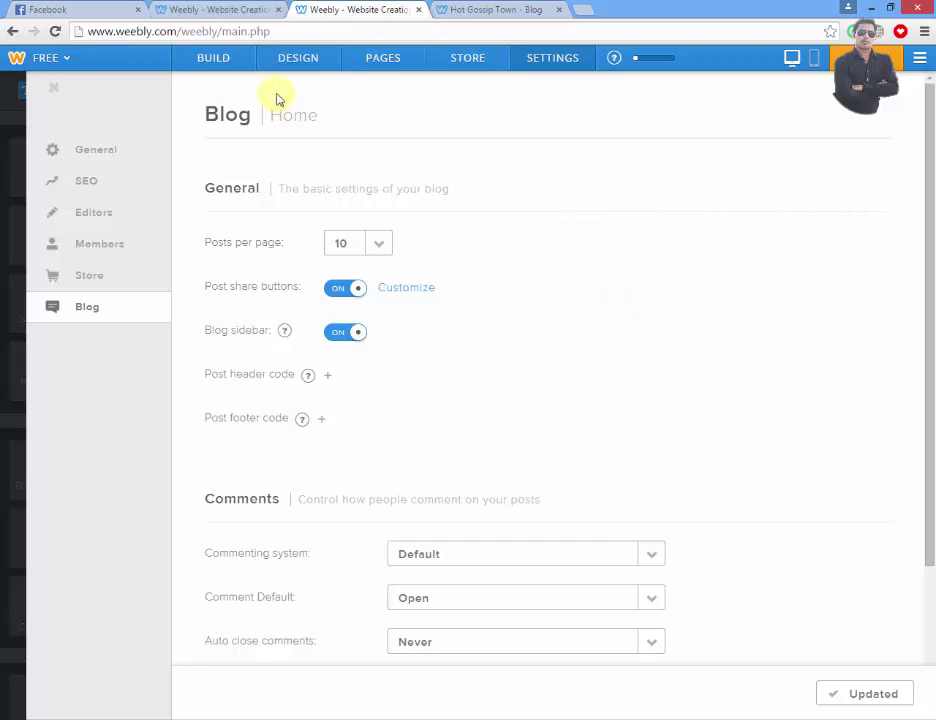
Step: Return to the Build editor and scroll the Hot Gossip Town Home page post
left_click(227, 64)
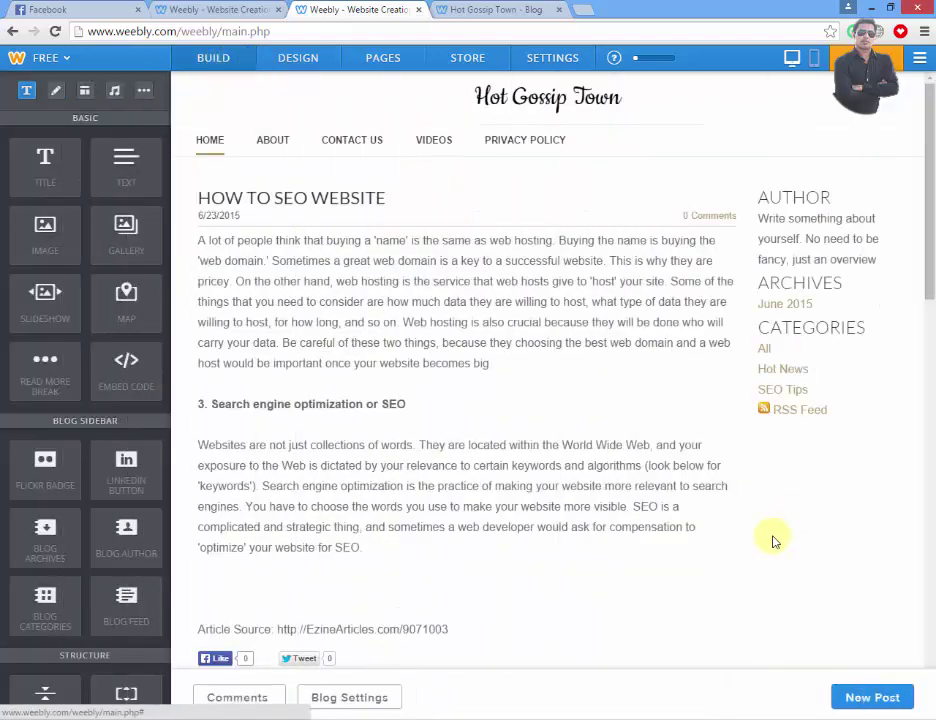
scroll(750, 558, "down", 3)
scroll(746, 556, "down", 1)
scroll(746, 556, "up", 4)
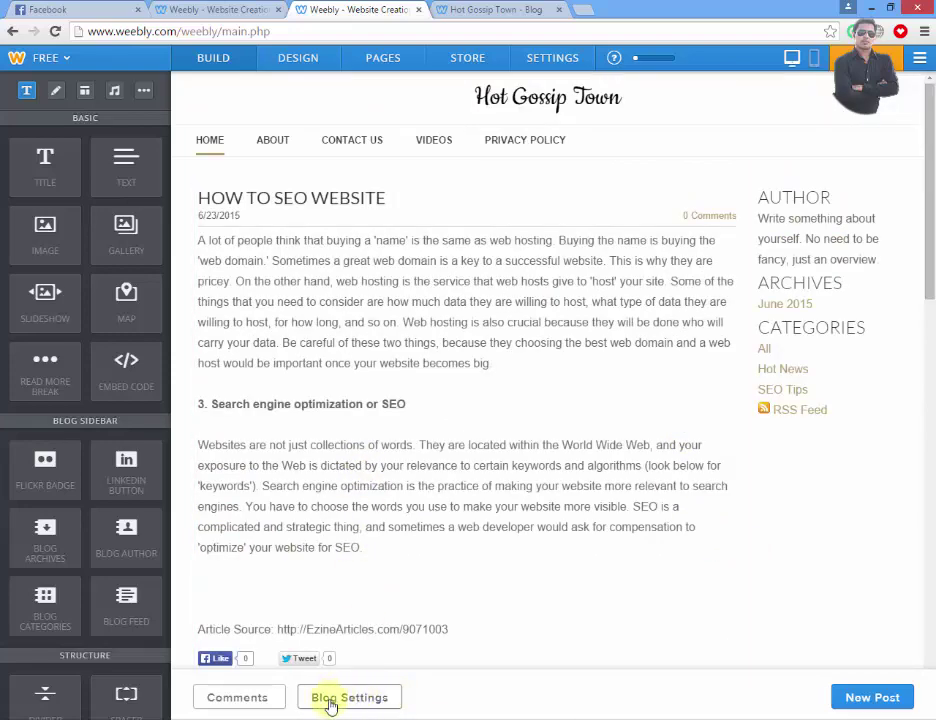
left_click(420, 697)
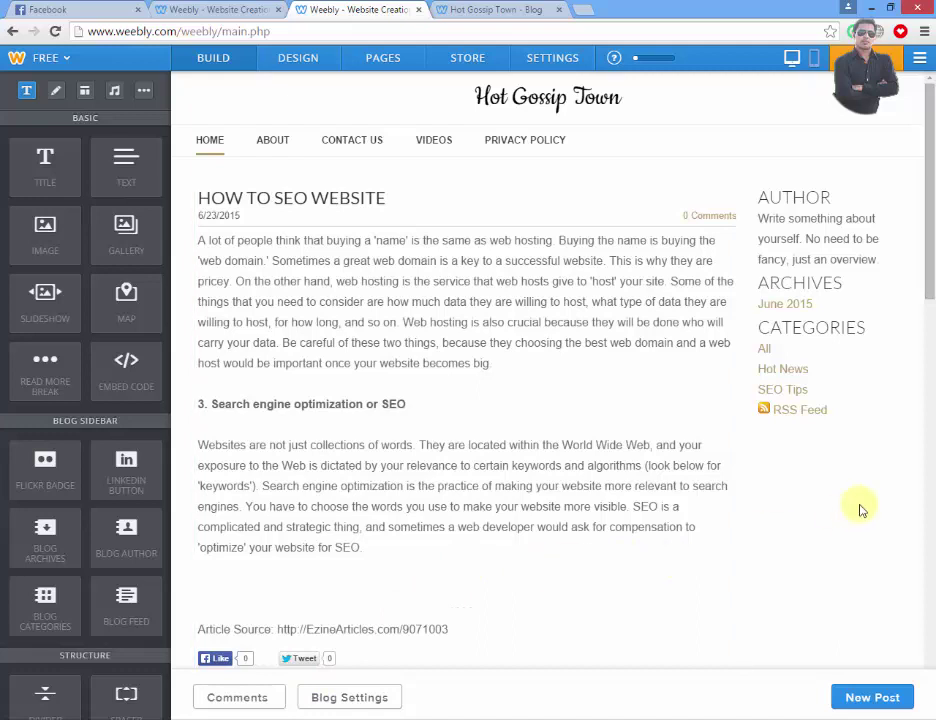
mouse_move(633, 98)
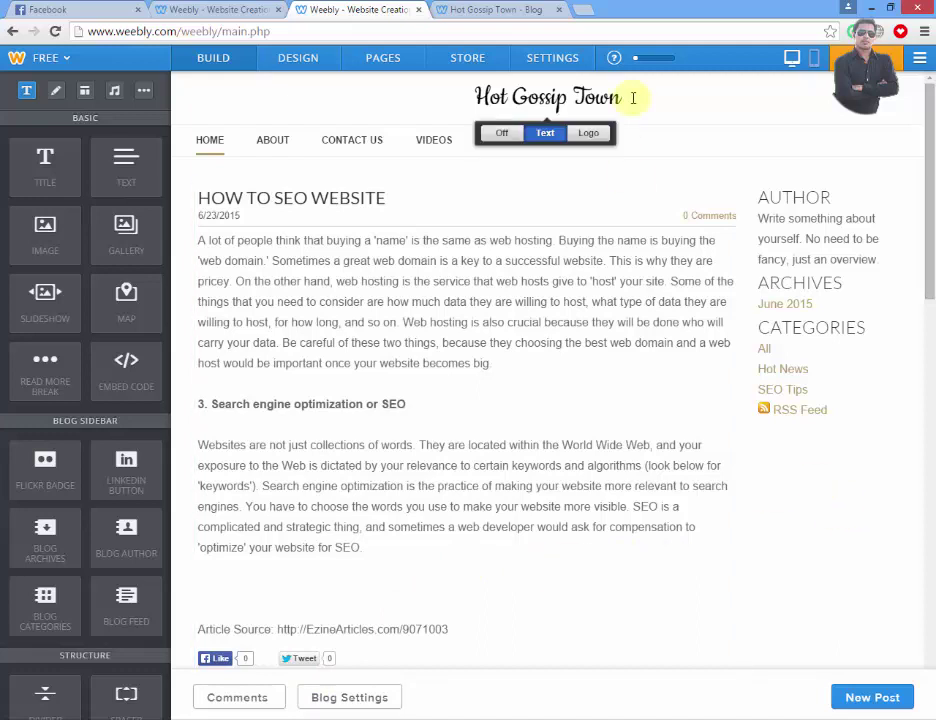